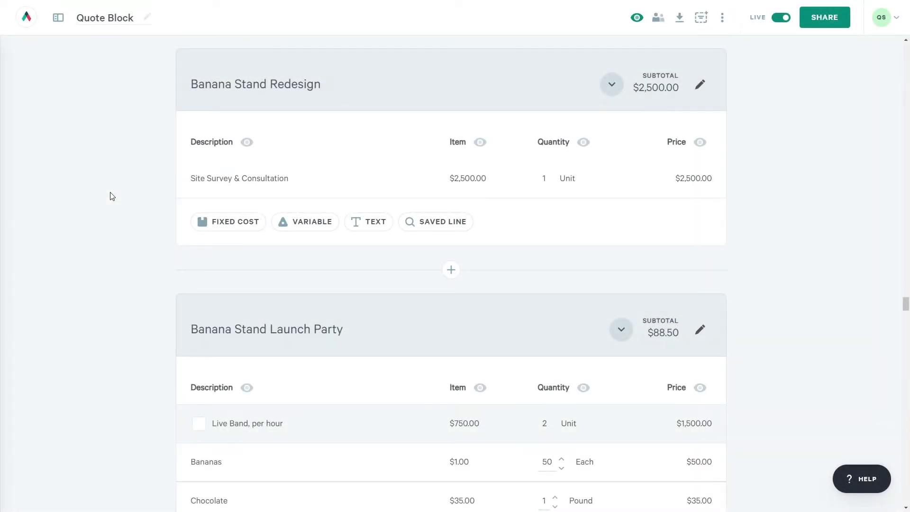
Set the Local Radio Spots line's billing frequency to Quarterly.
scroll(146, 203, "down", 8)
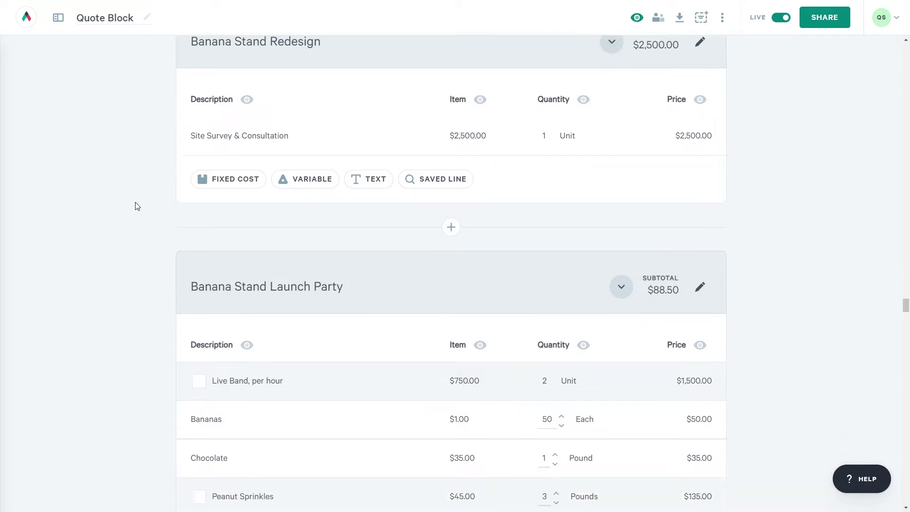
scroll(134, 207, "down", 3)
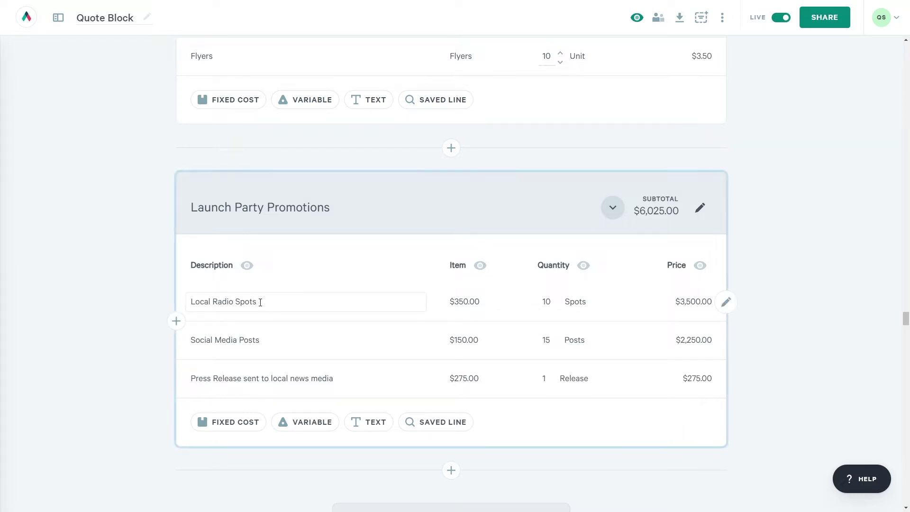
left_click(725, 303)
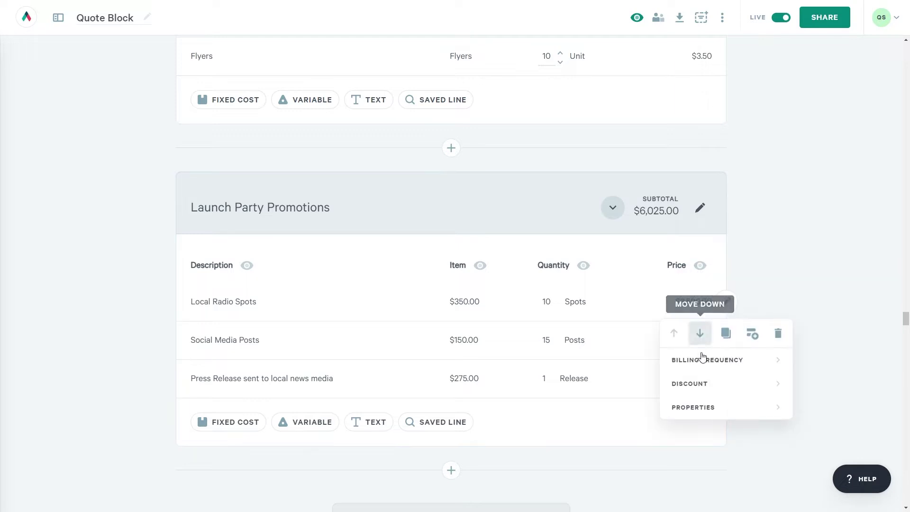
left_click(702, 360)
left_click(629, 368)
left_click(591, 469)
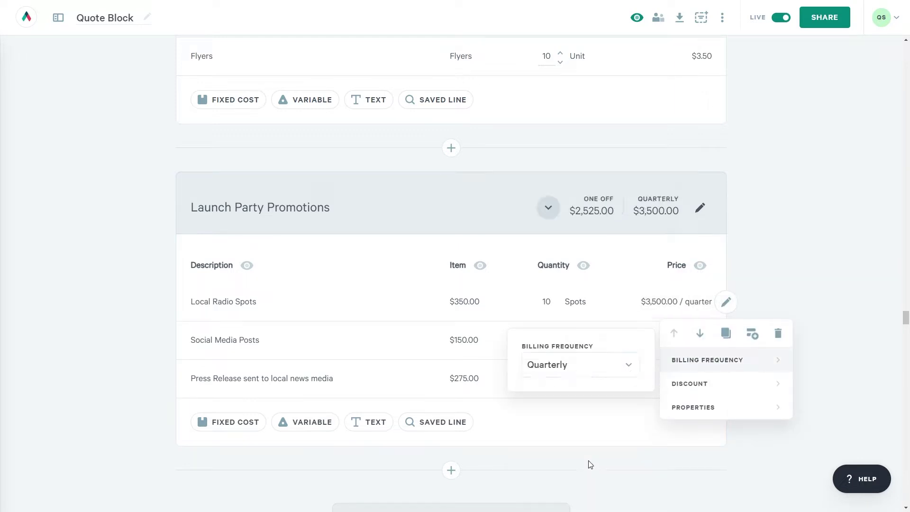
Set the Social Media Posts line's billing frequency to Monthly.
scroll(593, 460, "down", 2)
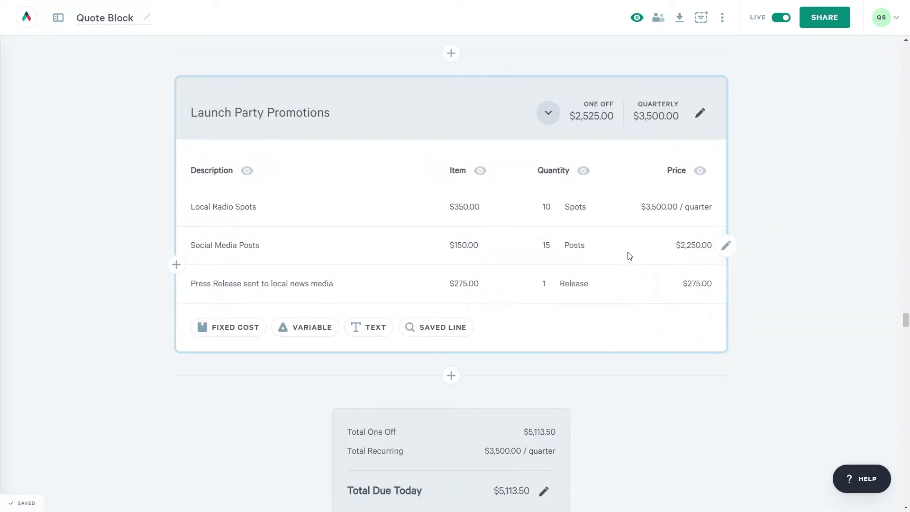
left_click(727, 245)
left_click(706, 304)
left_click(639, 314)
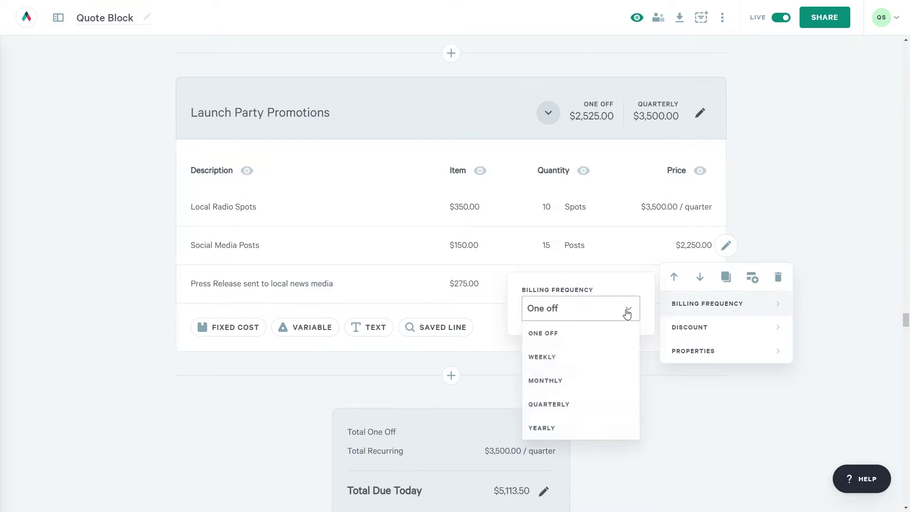
left_click(592, 378)
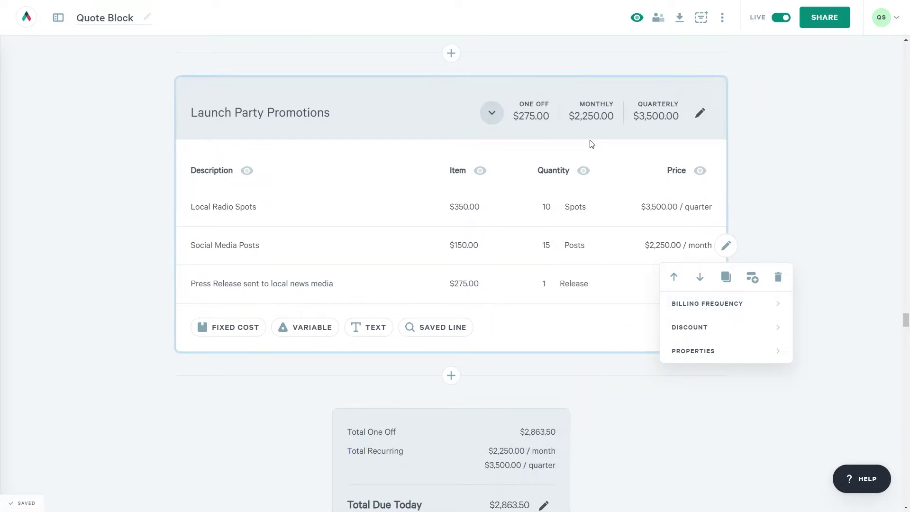
left_click(748, 174)
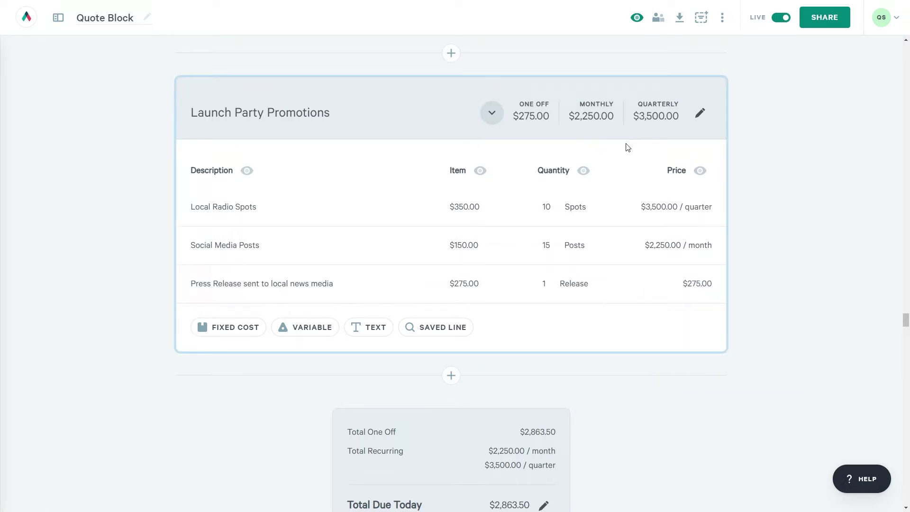
In the quote block options, switch on Include in Total for Recurring Costs.
scroll(662, 435, "down", 2)
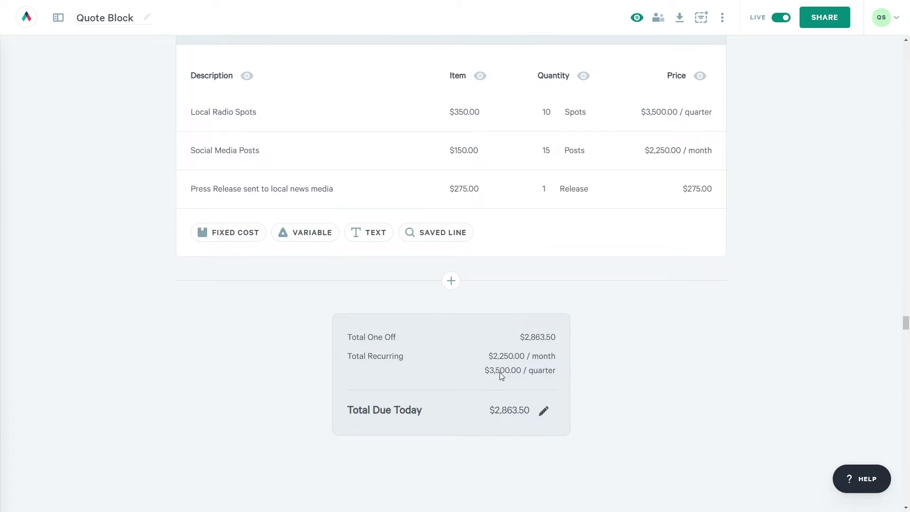
scroll(43, 265, "up", 15)
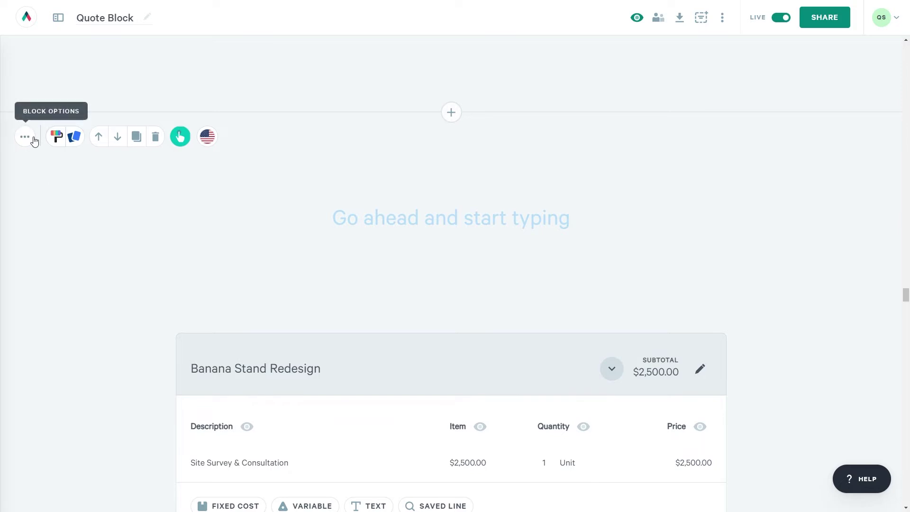
left_click(34, 140)
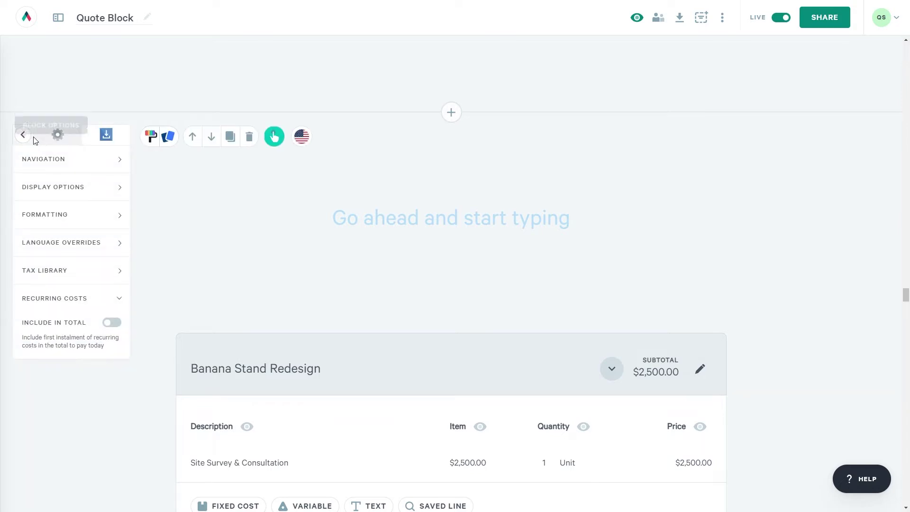
left_click(112, 322)
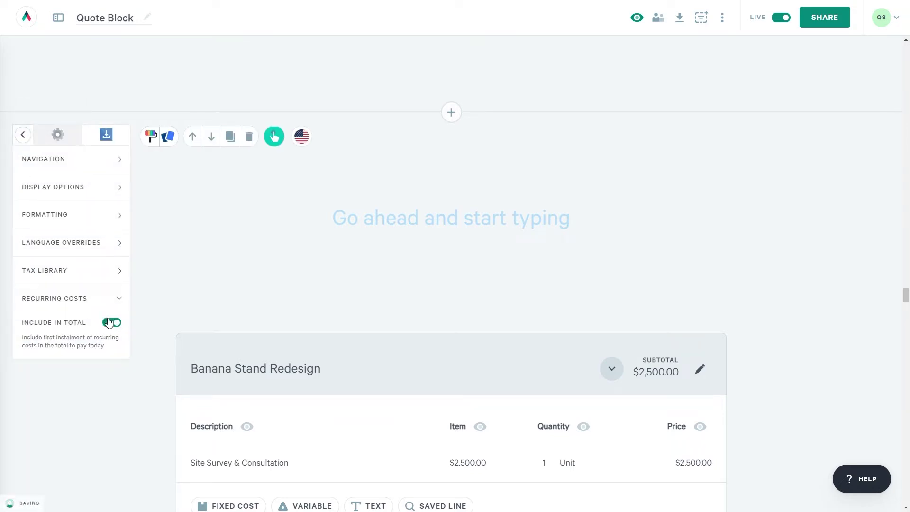
scroll(109, 406, "down", 5)
Scroll down past the Launch Party Promotions section to the Add Section button.
scroll(110, 405, "down", 15)
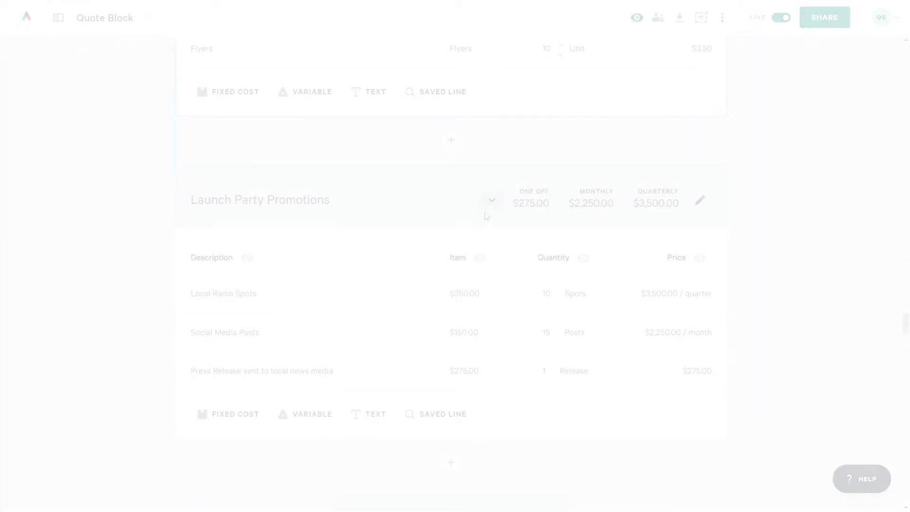
scroll(483, 216, "down", 3)
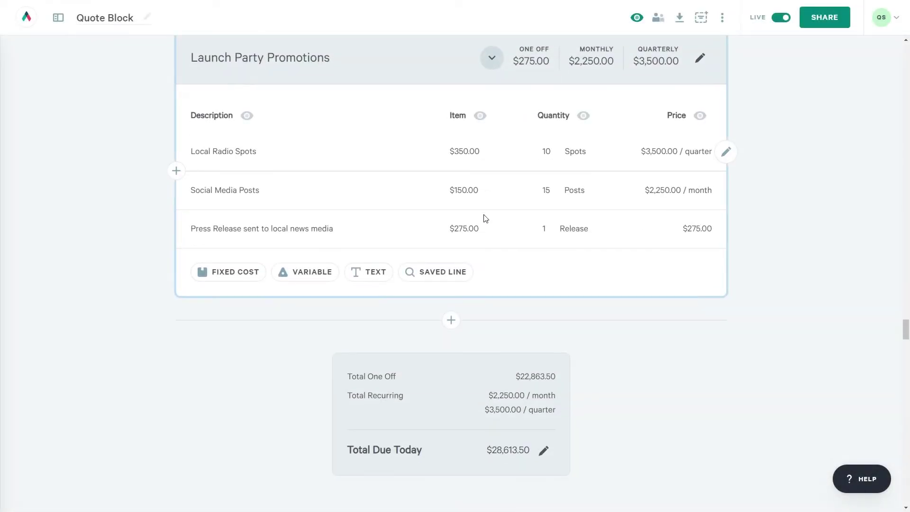
Add a Plans section titled 'Banana Stand Inventory Packages'.
left_click(452, 319)
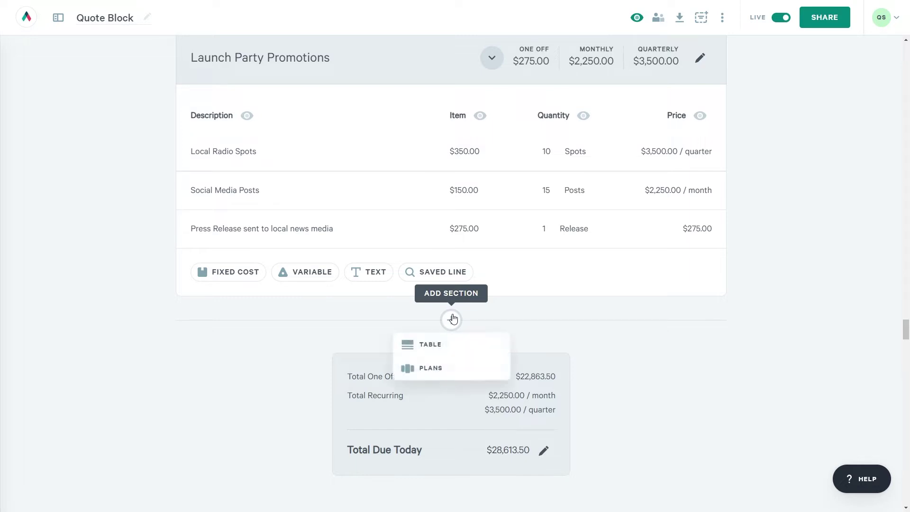
left_click(451, 368)
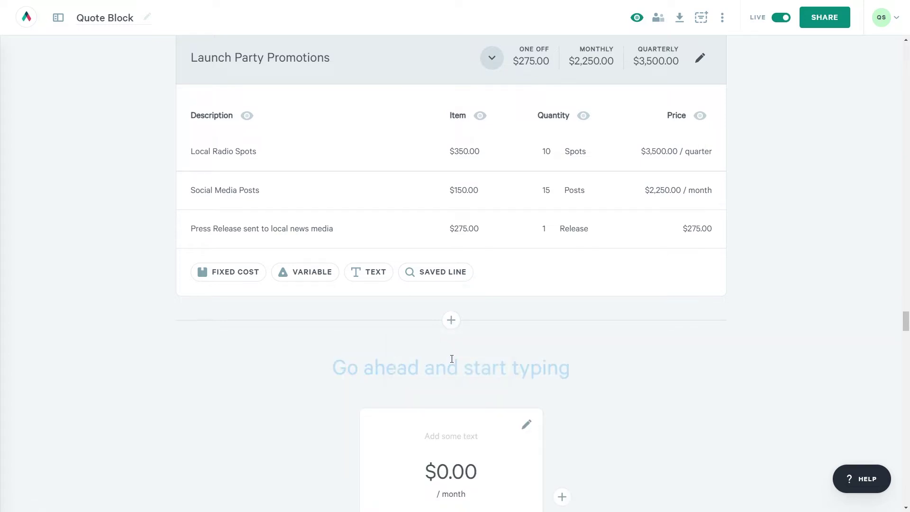
type("Banana ")
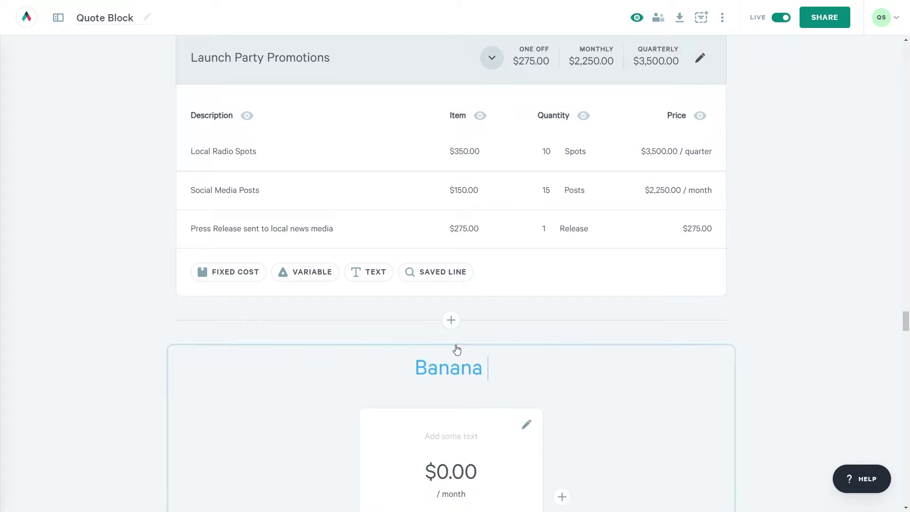
type("Stand Inventory Packag")
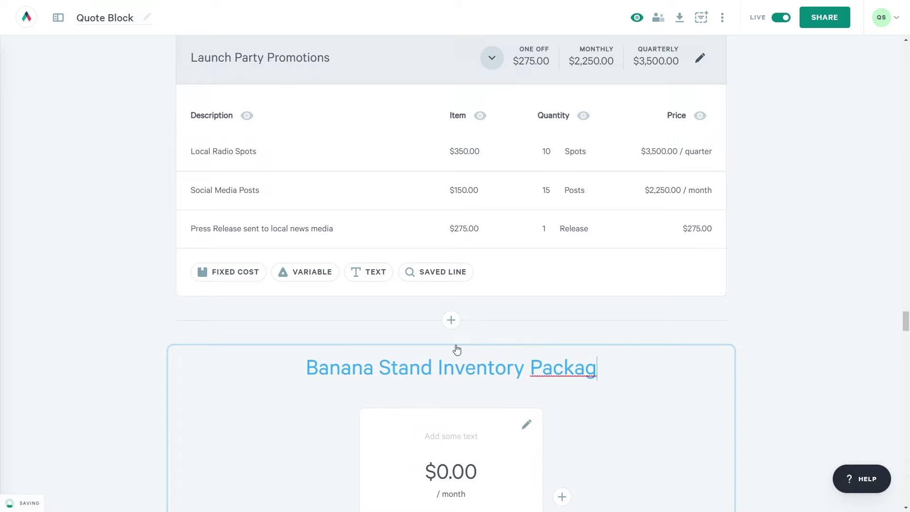
type("es")
scroll(456, 351, "down", 4)
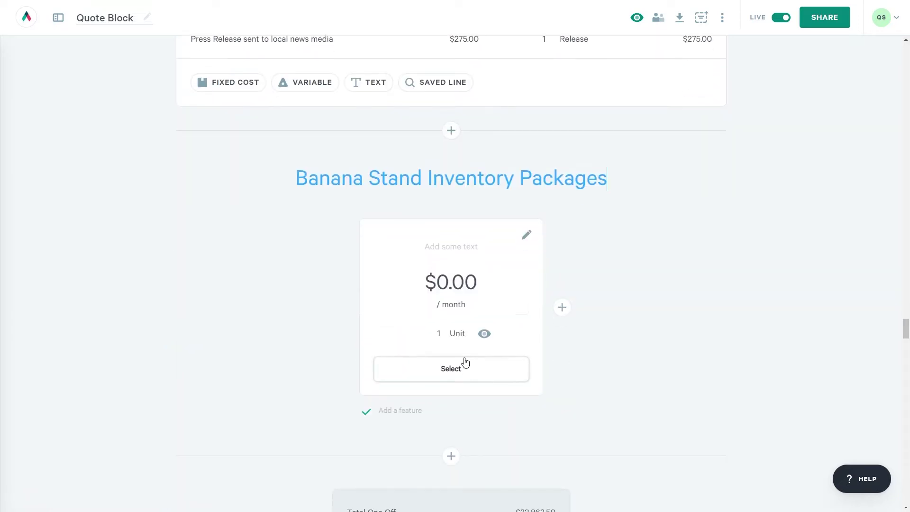
Name the first plan card 'Basic Banana' and set its item price to 350.
left_click(460, 246)
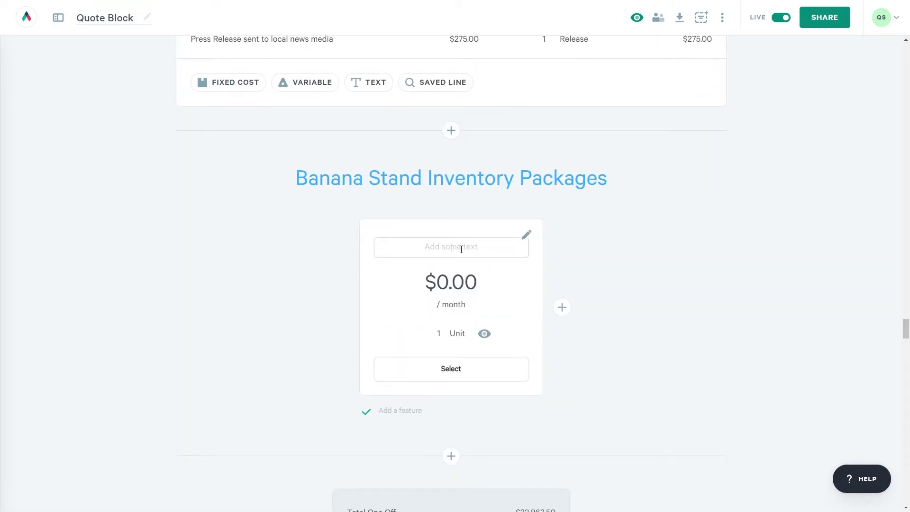
type("Basic Banana")
key("Tab")
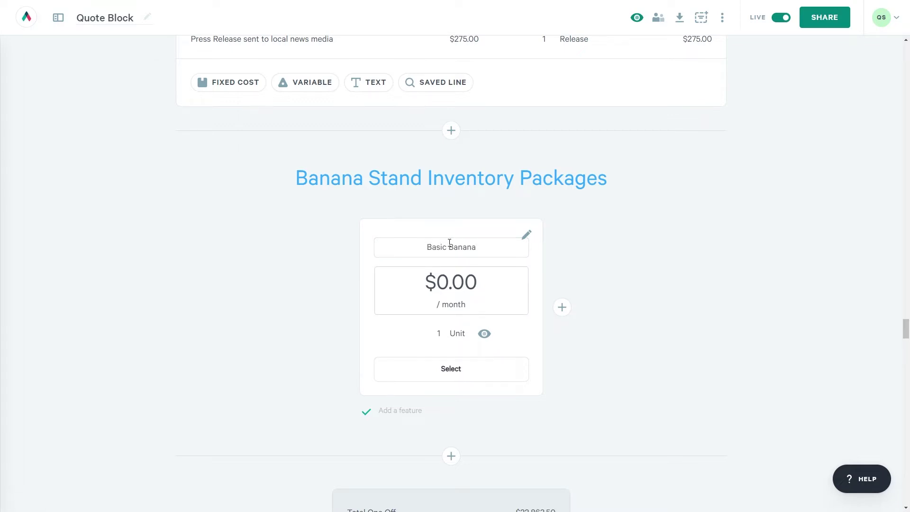
left_click(446, 287)
left_click(392, 362)
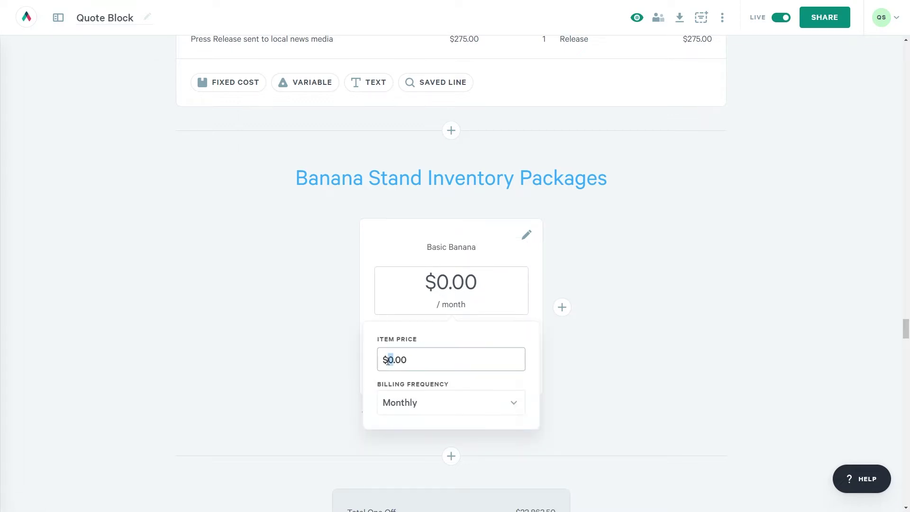
type("350")
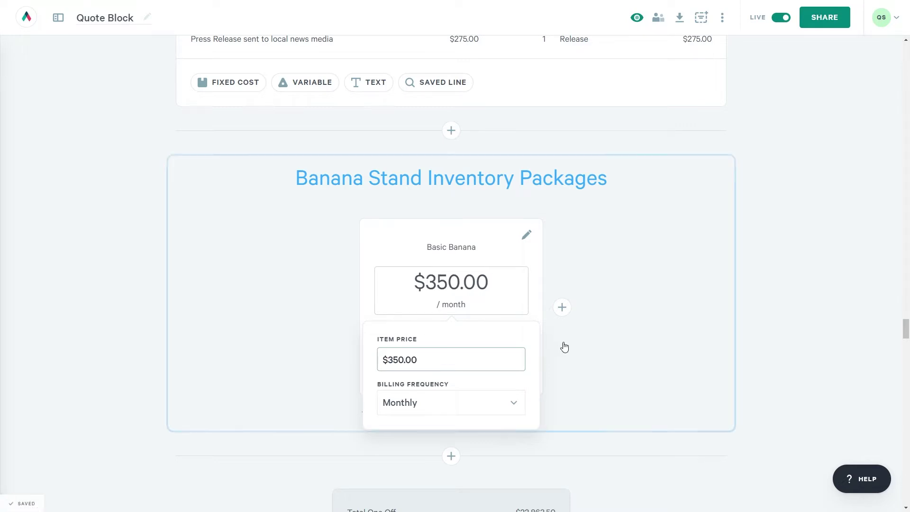
left_click(564, 347)
List 250 Bananas, 2 lbs chocolate, 1 lb Peanut Sprinkles and 250 Sticks as Basic Banana features.
left_click(399, 411)
type("250 Bananas")
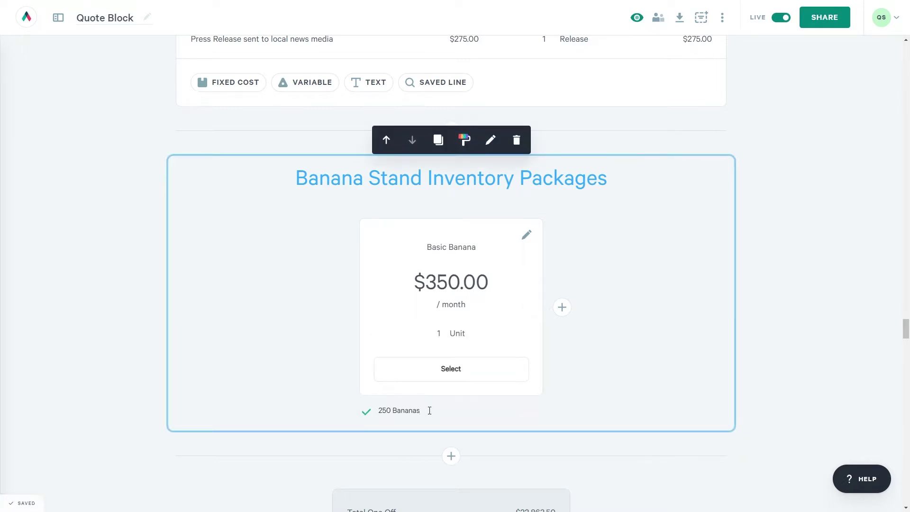
key("Return")
type("2 lbs chocolate")
key("Return")
type("1 lb Peanut Sprinkles")
key("Return")
type("250 Stick")
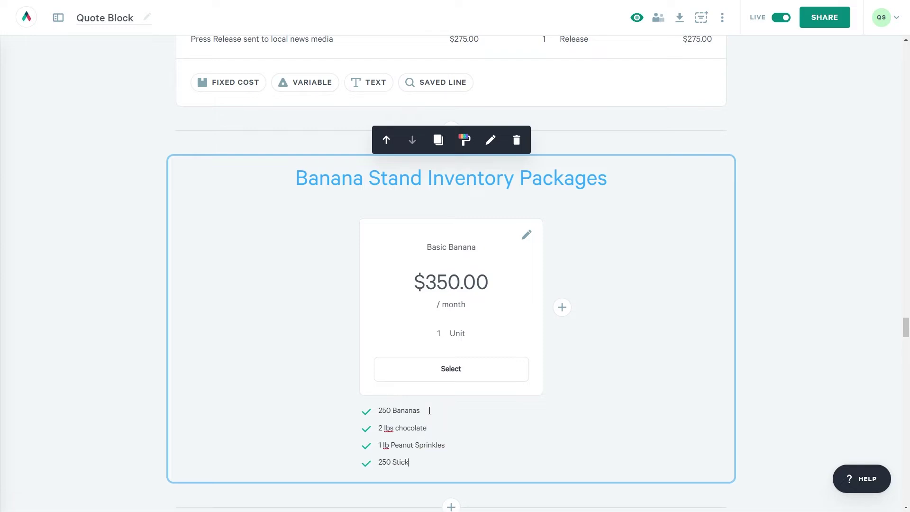
type("s")
Hide the Basic Banana card's quantity from buyers.
scroll(668, 179, "down", 2)
left_click(474, 260)
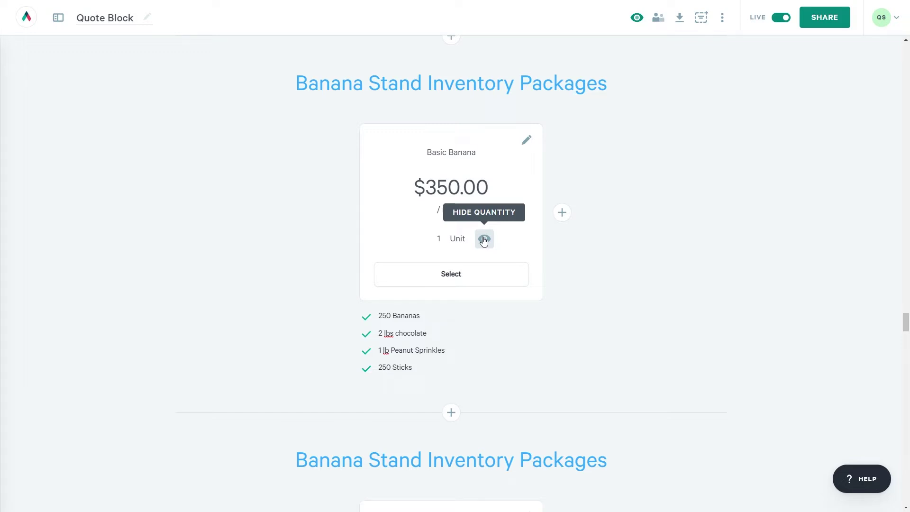
left_click(484, 241)
Duplicate the Basic Banana card as 'Standard Banana' priced at 450.
left_click(534, 150)
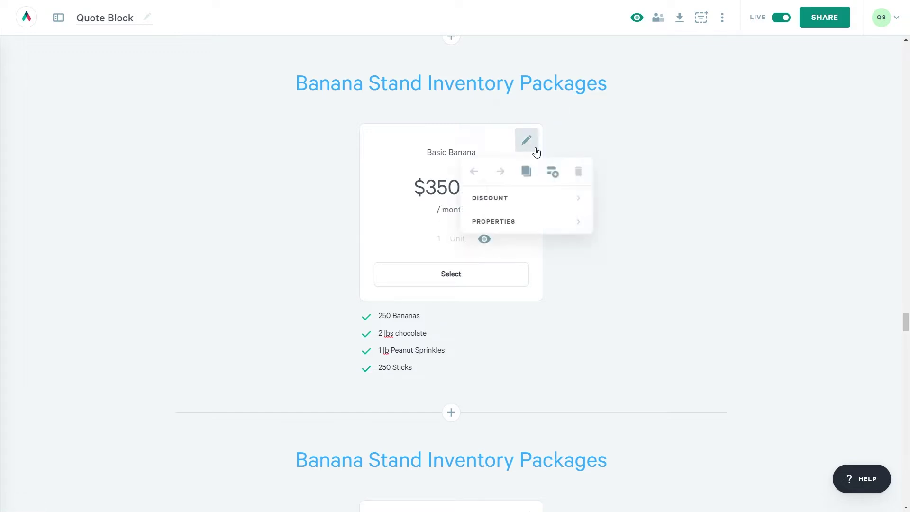
left_click(526, 172)
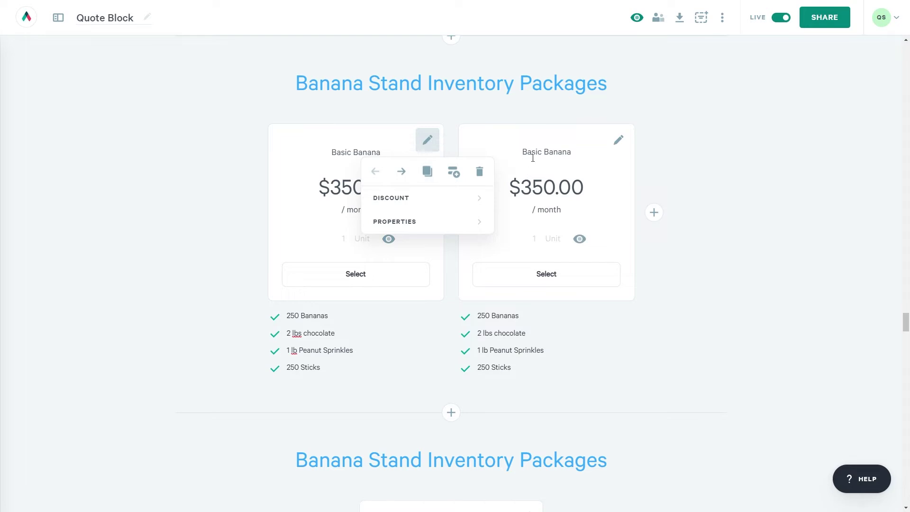
left_click(541, 153)
triple_click(536, 152)
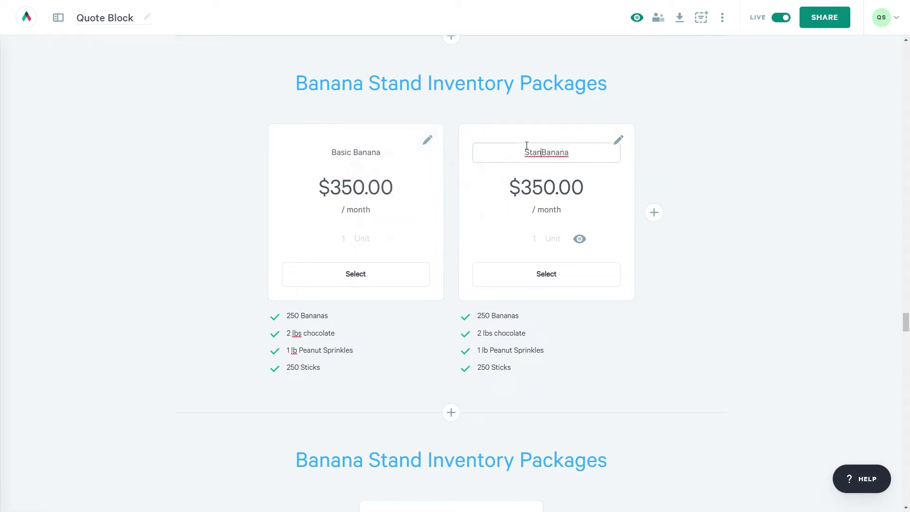
type("Standard Banana")
left_click(547, 189)
left_click(480, 264)
key("Delete")
type("4")
Raise the Standard Banana feature amounts, entering 332 and editing the Peanut Sprinkles line.
left_click(512, 315)
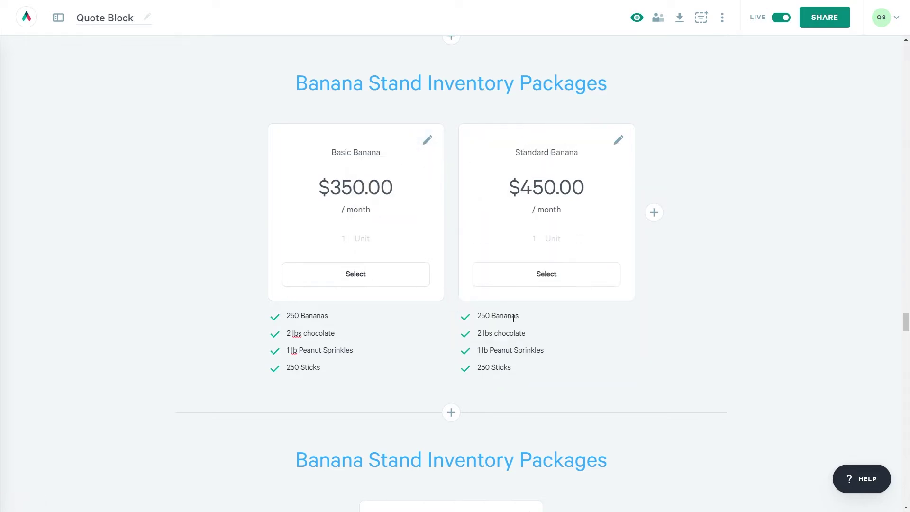
left_click_drag(481, 316, 477, 368)
type("33")
type("2")
left_click(489, 350)
type("s 3")
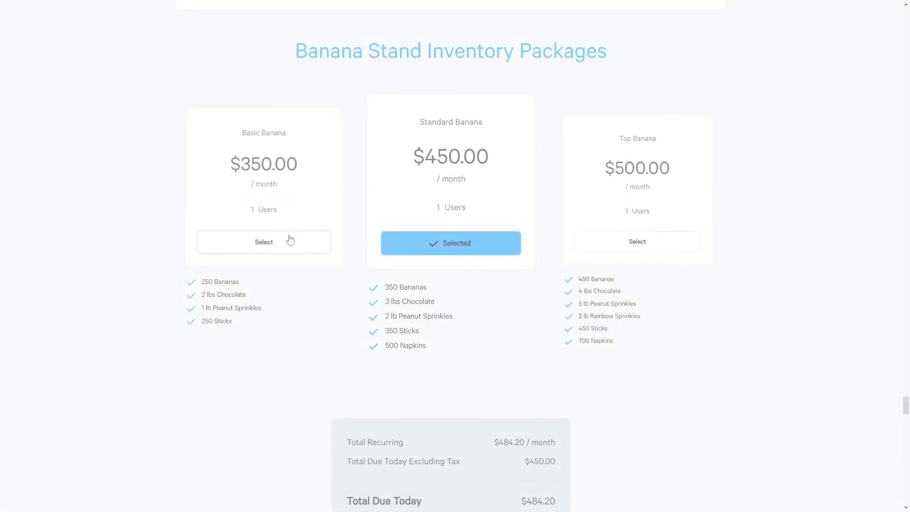
Select Basic, then Top, then Standard Banana in the preview, ending on Standard Banana.
left_click(283, 249)
left_click(624, 241)
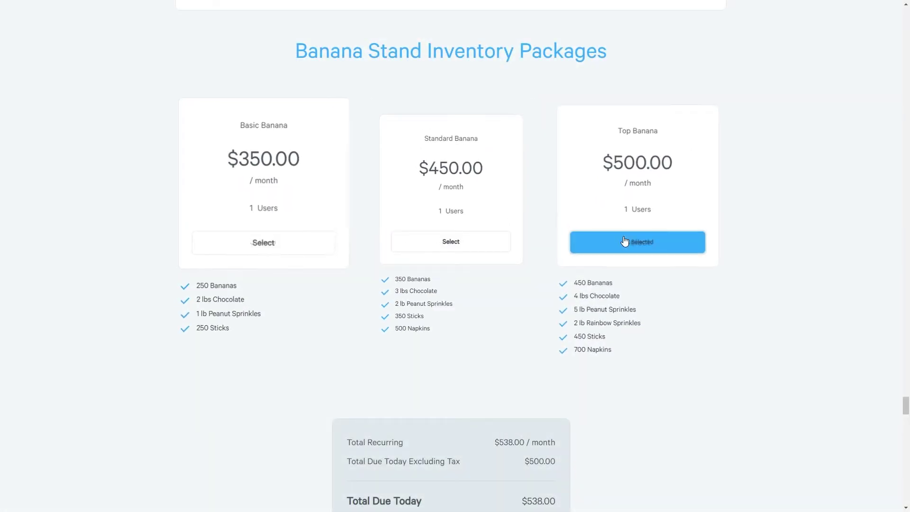
left_click(465, 243)
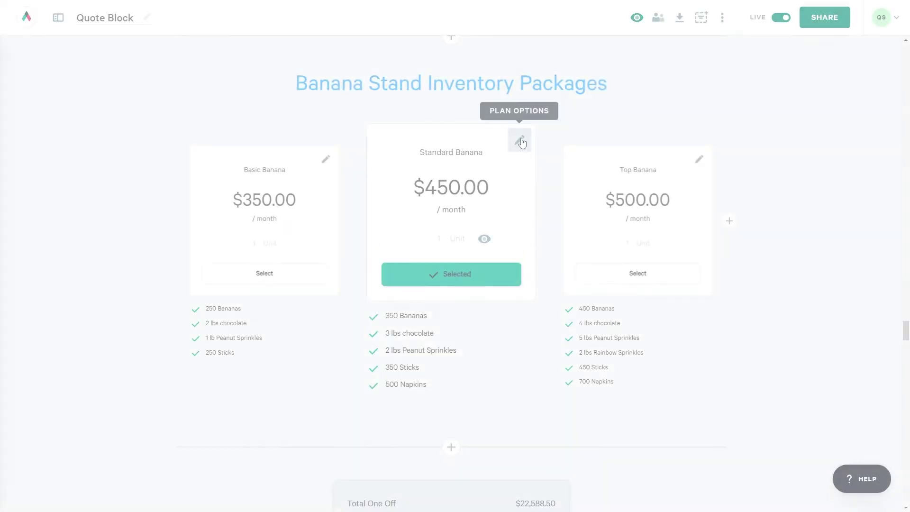
left_click(520, 141)
Mark the Standard Banana plan as Recommended in its properties.
left_click(571, 221)
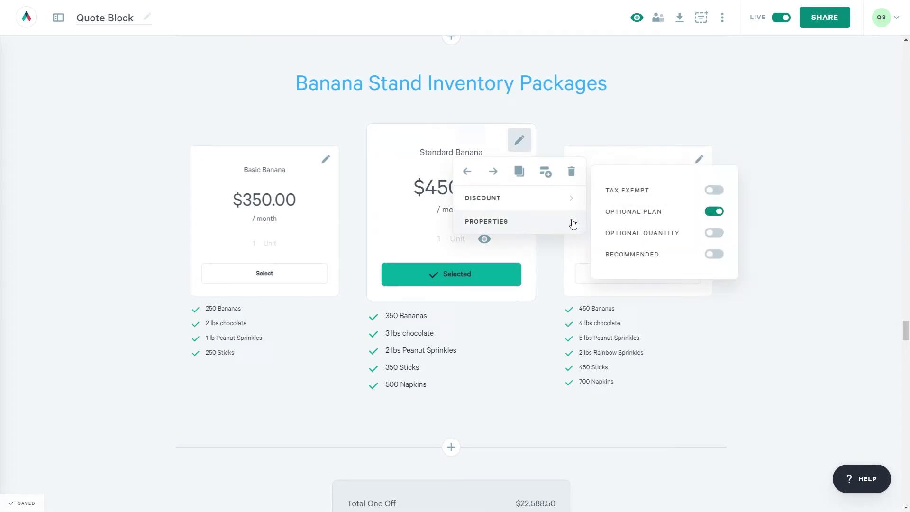
left_click(712, 255)
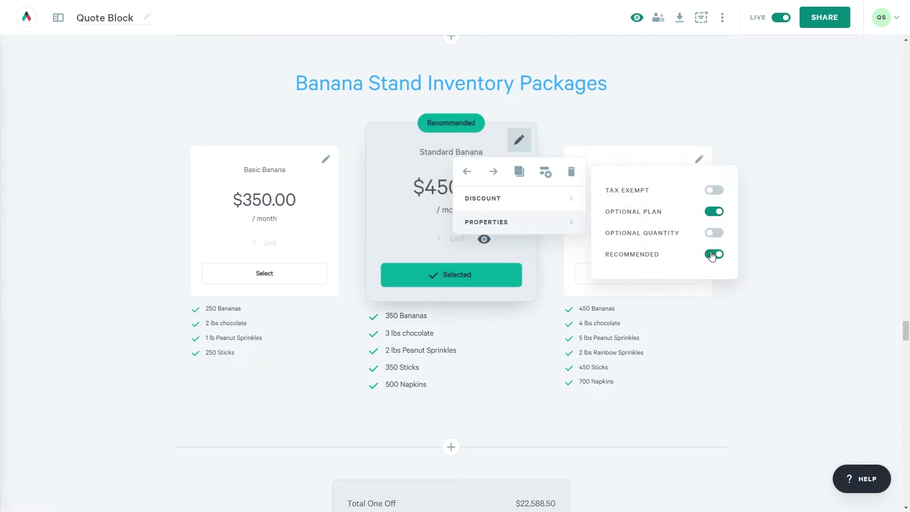
left_click(775, 132)
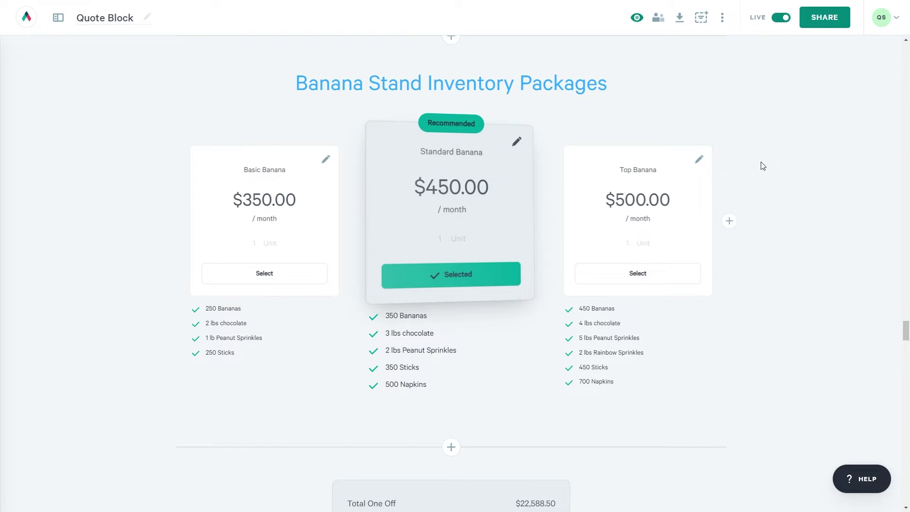
Change the section's highlight colour from teal to blue.
left_click(465, 45)
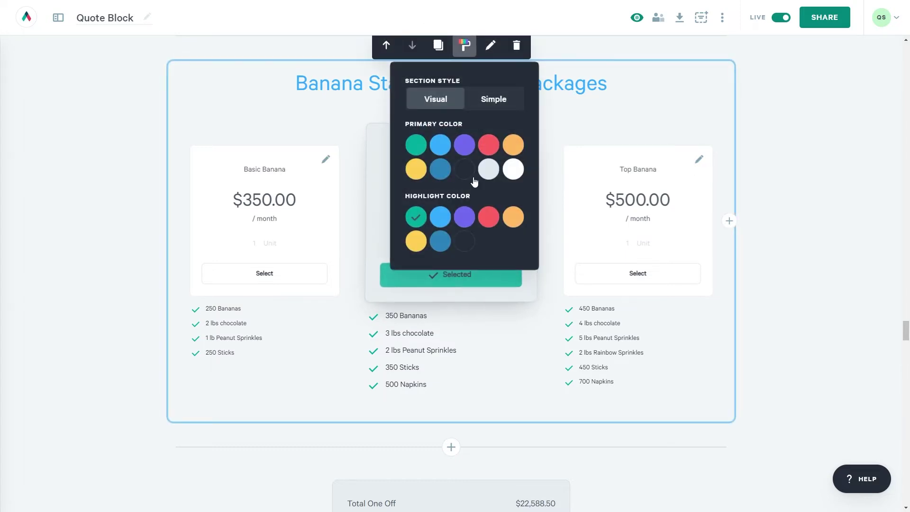
left_click(441, 217)
left_click(762, 116)
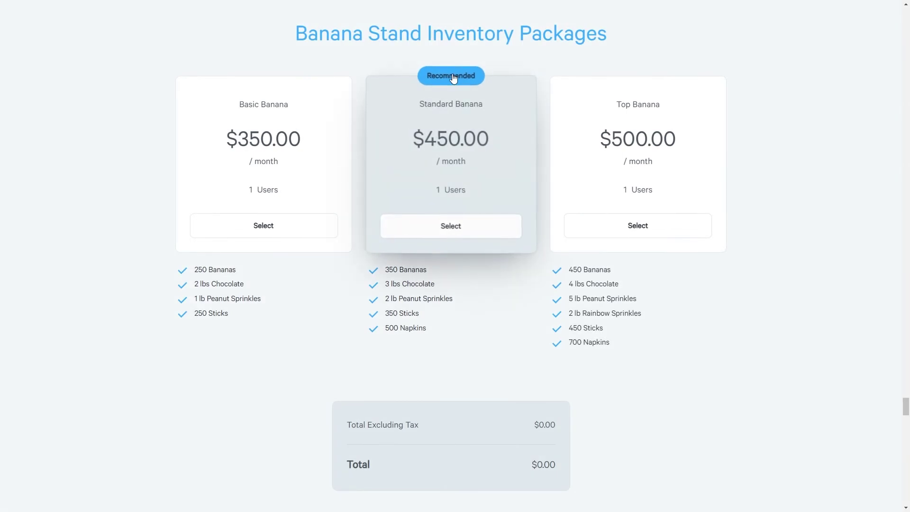
Select and deselect Standard Banana in the preview, then choose Basic Banana.
left_click(429, 235)
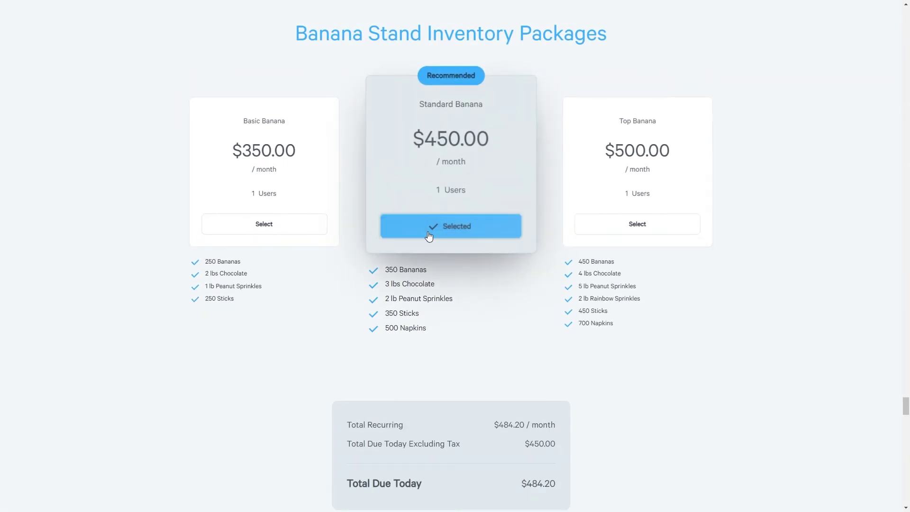
left_click(430, 236)
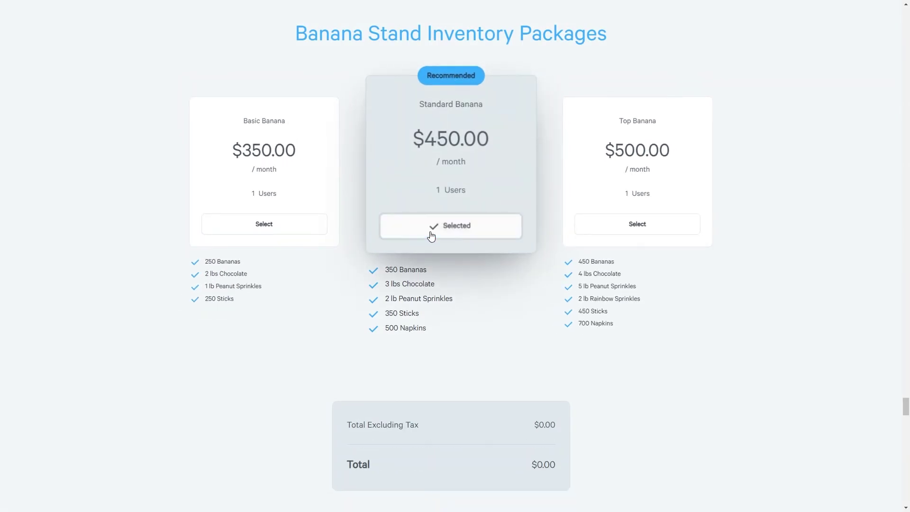
left_click(301, 226)
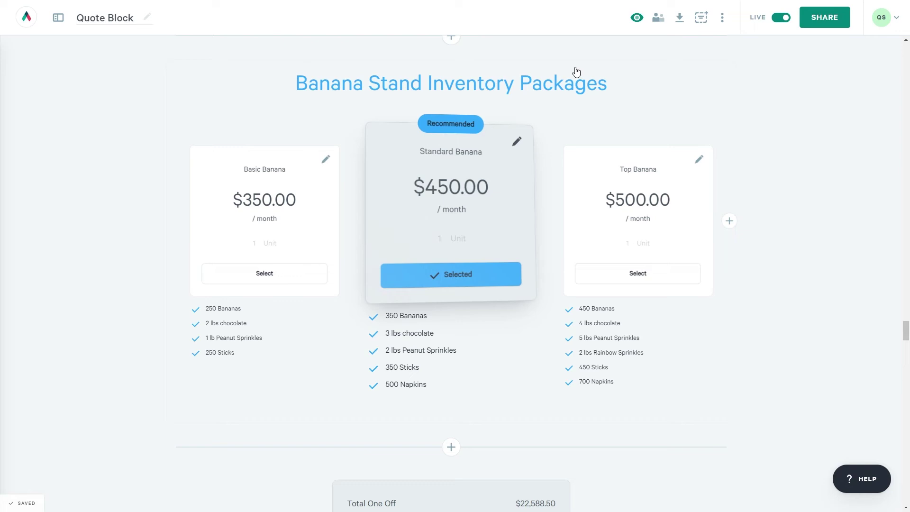
Turn on Group Plans by Billing Frequency in the pricing section's properties.
mouse_move(567, 73)
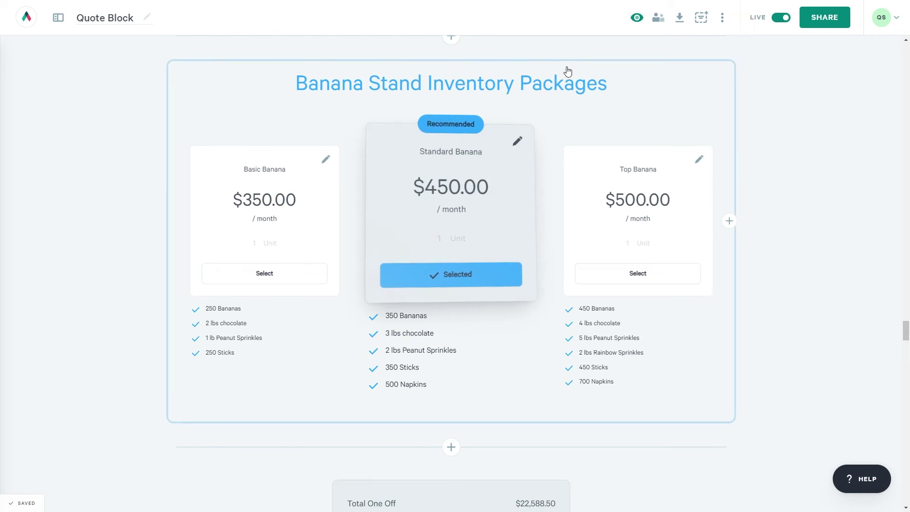
scroll(567, 71, "up", 1)
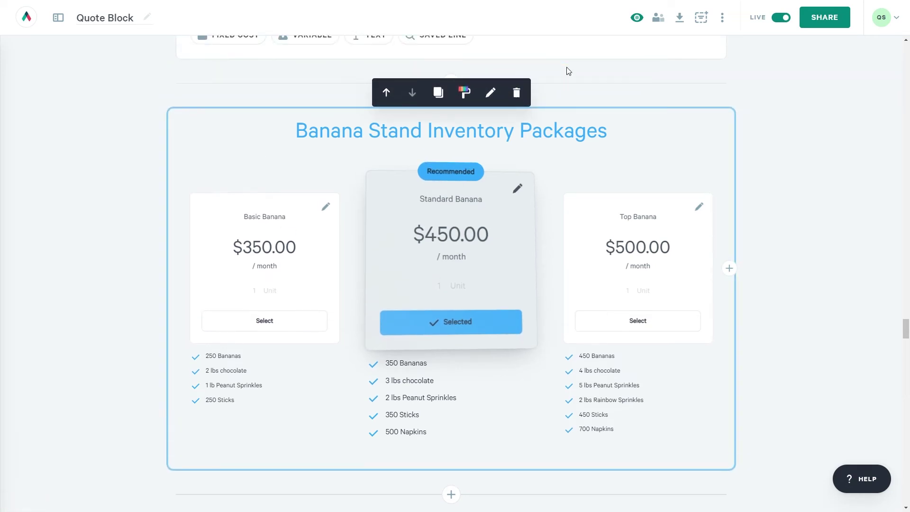
left_click(486, 96)
mouse_move(487, 143)
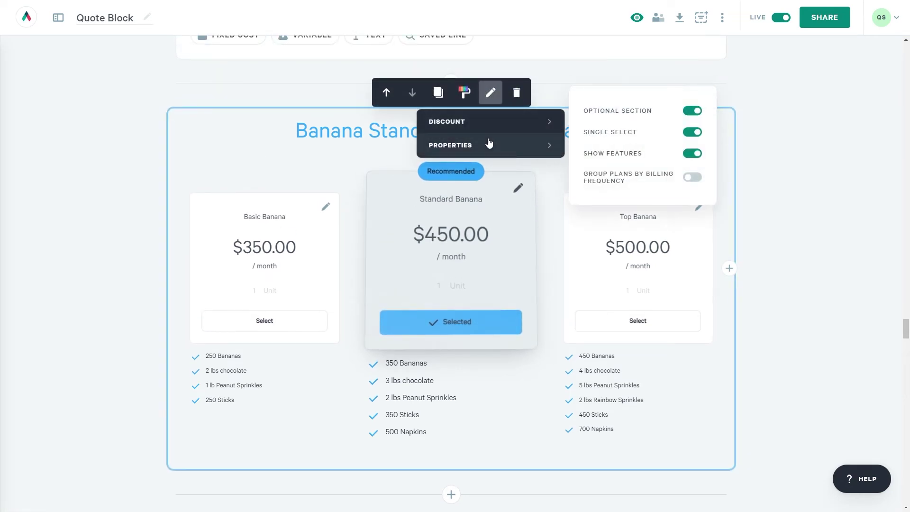
left_click(687, 183)
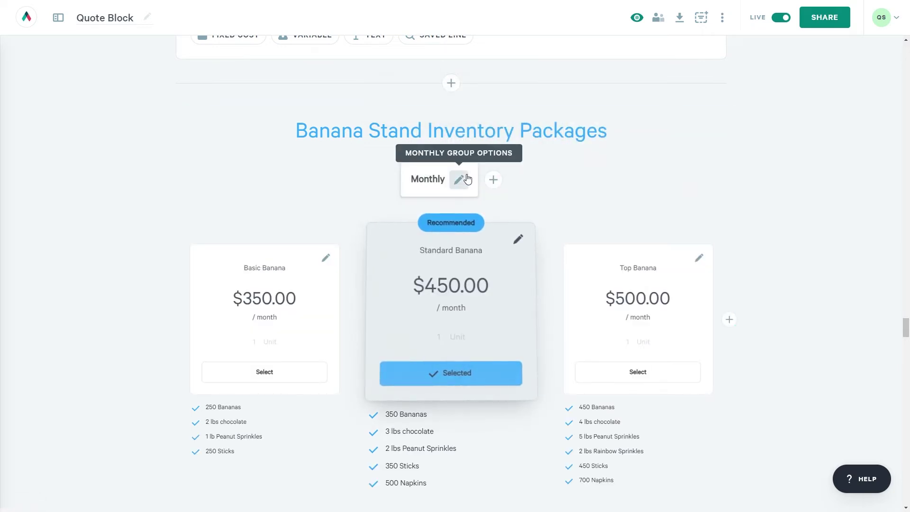
Add a Yearly plan group and give it a custom 15% discount.
left_click(493, 180)
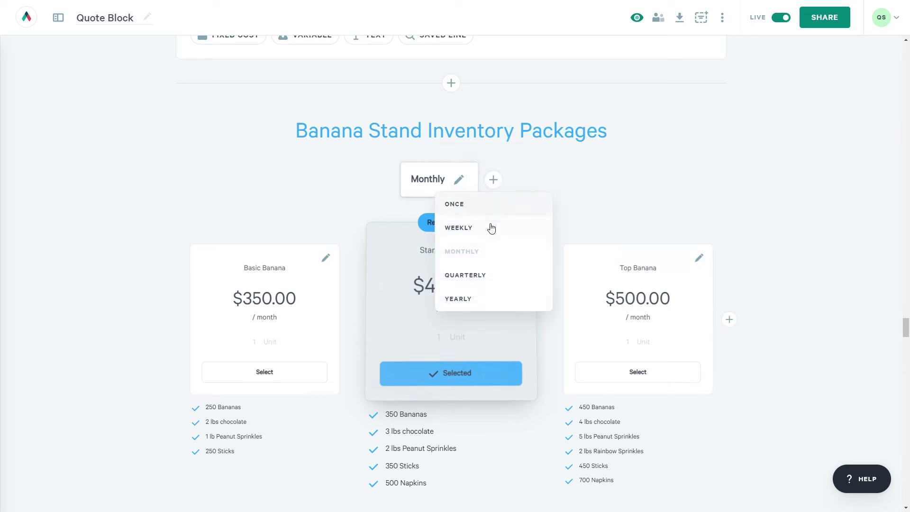
left_click(480, 299)
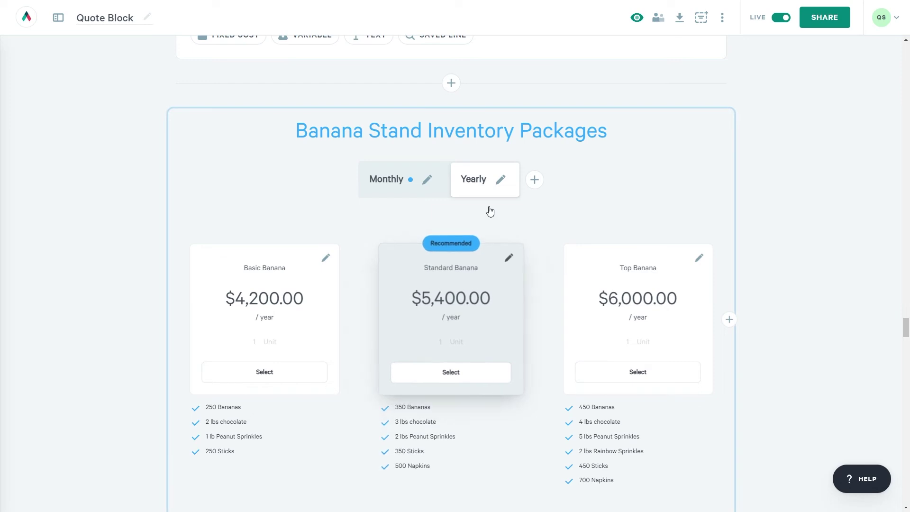
left_click(501, 181)
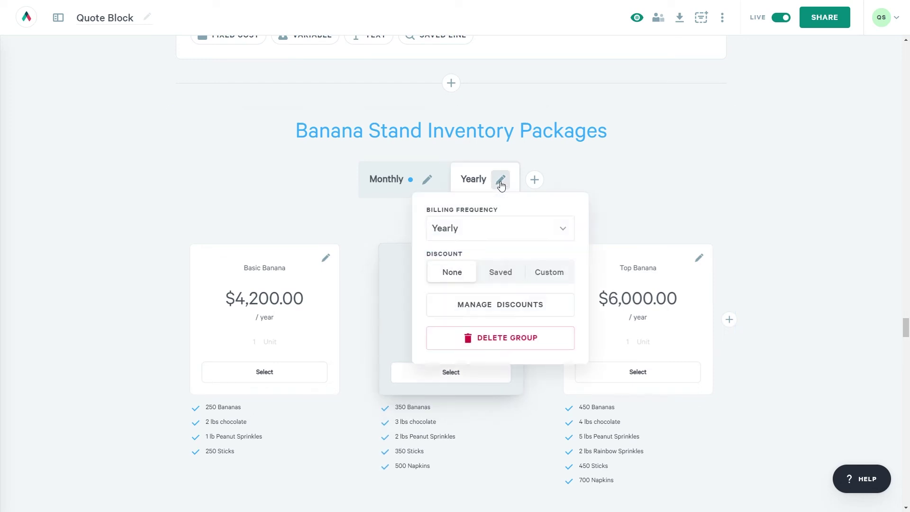
left_click(548, 280)
double_click(431, 298)
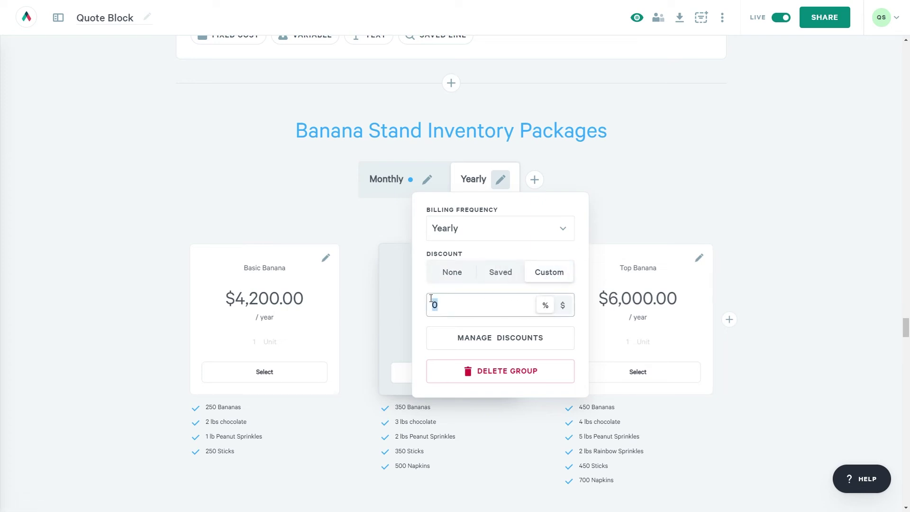
type("15")
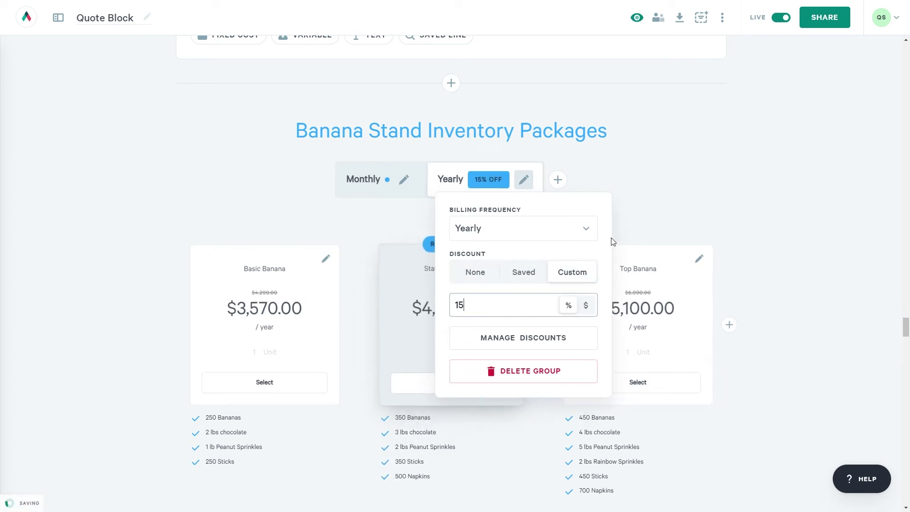
left_click(640, 218)
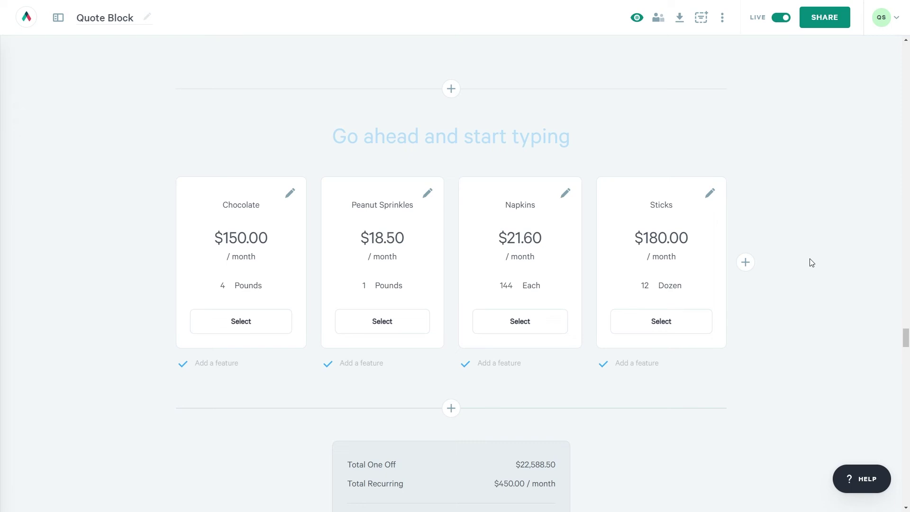
Open the Chocolate card's plan properties.
left_click(289, 193)
Turn on Optional Quantity for the Chocolate and Peanut Sprinkles cards.
mouse_move(314, 276)
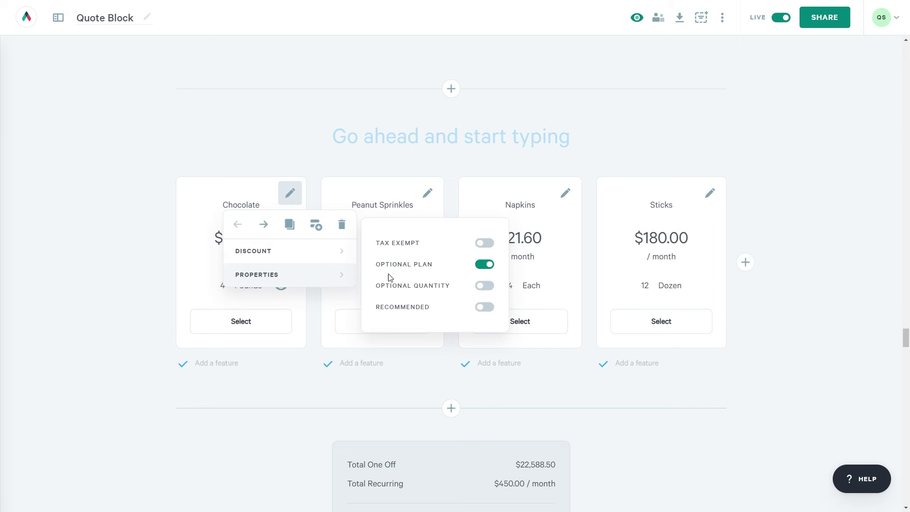
left_click(478, 288)
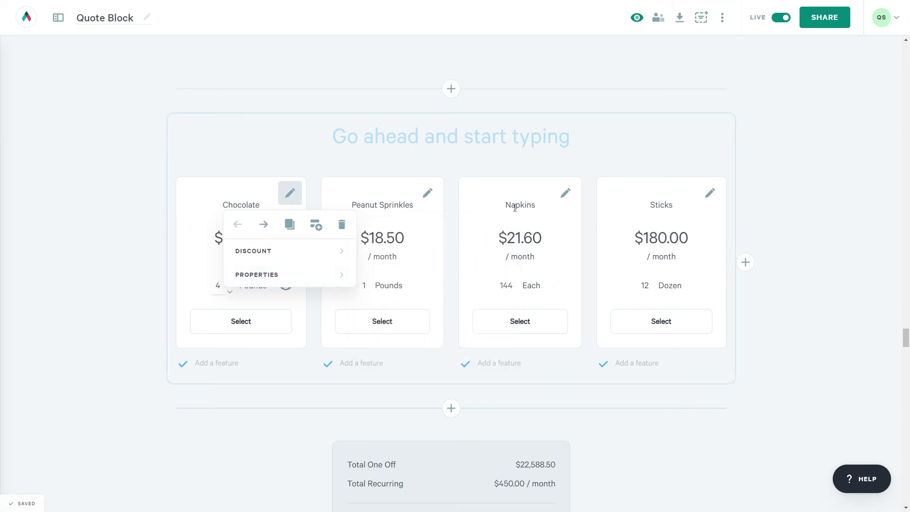
left_click(423, 192)
mouse_move(436, 278)
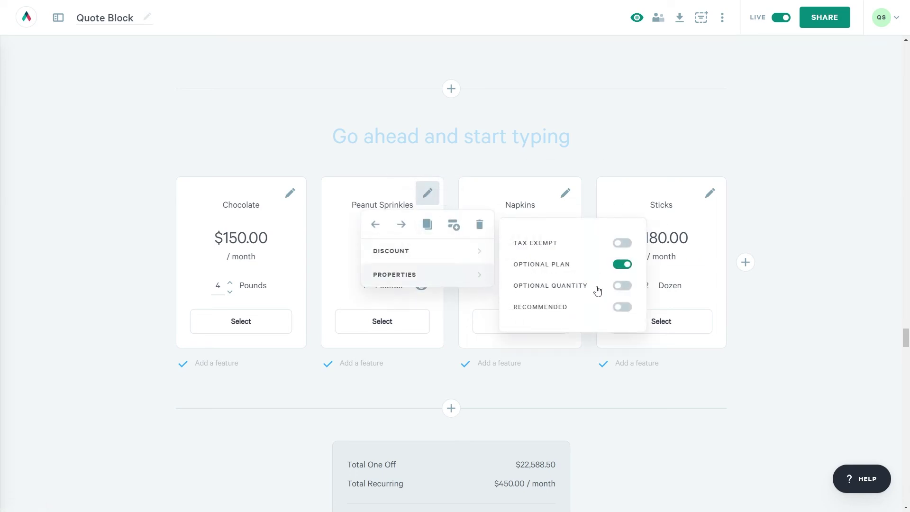
left_click(621, 287)
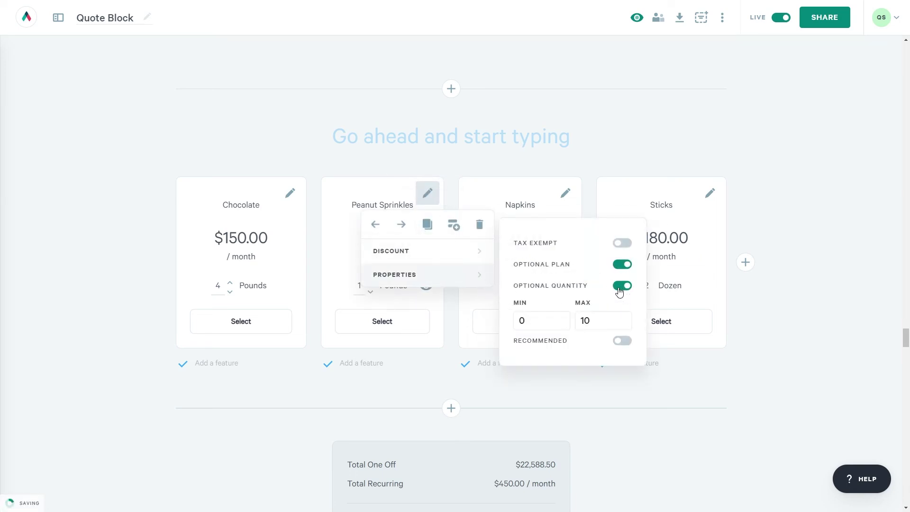
left_click(821, 266)
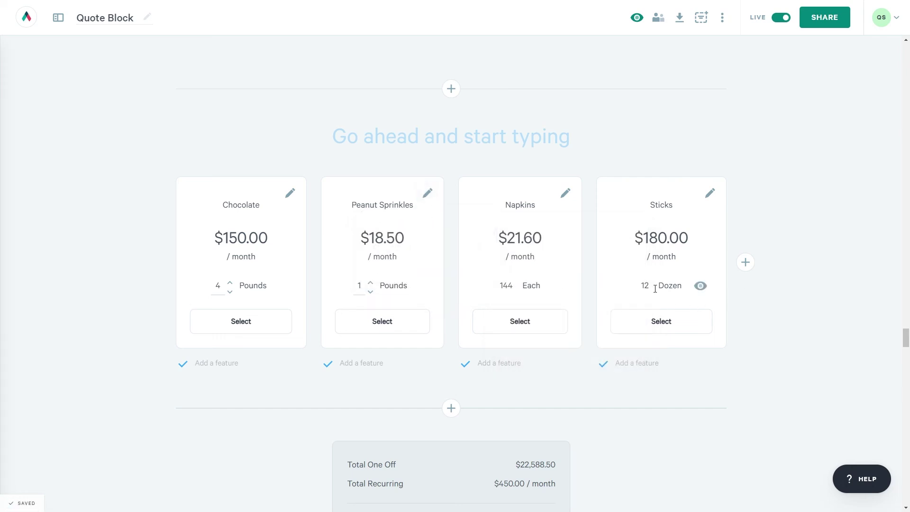
Turn off Optional Plan for Sticks and Napkins, and turn on Optional Quantity for Napkins.
left_click(708, 197)
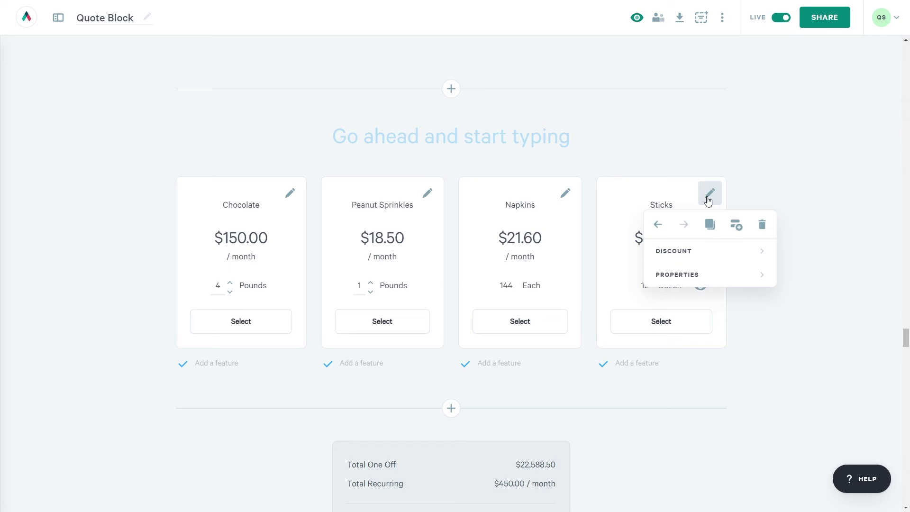
mouse_move(701, 272)
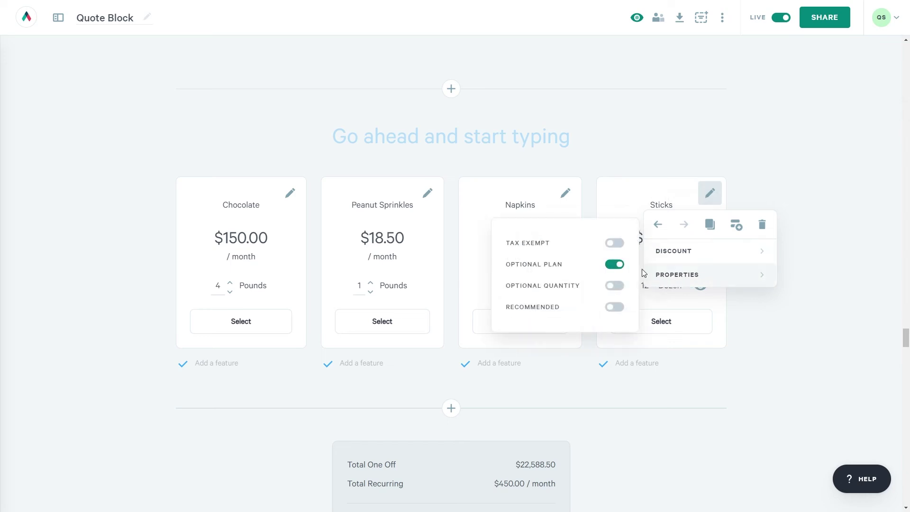
left_click(619, 264)
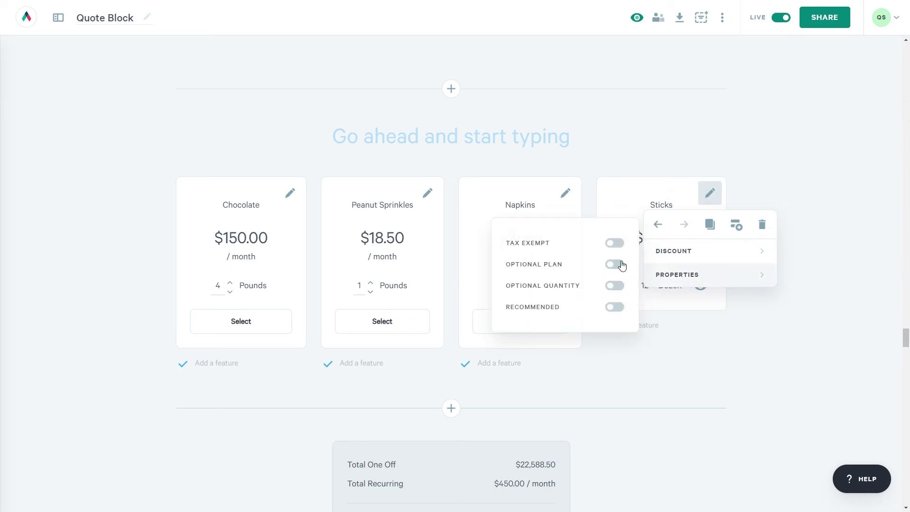
left_click(565, 194)
mouse_move(561, 276)
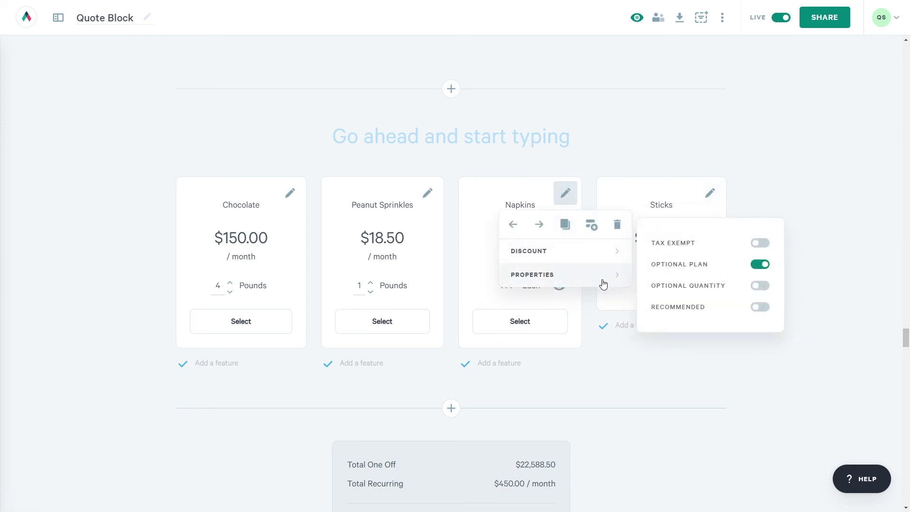
left_click(759, 265)
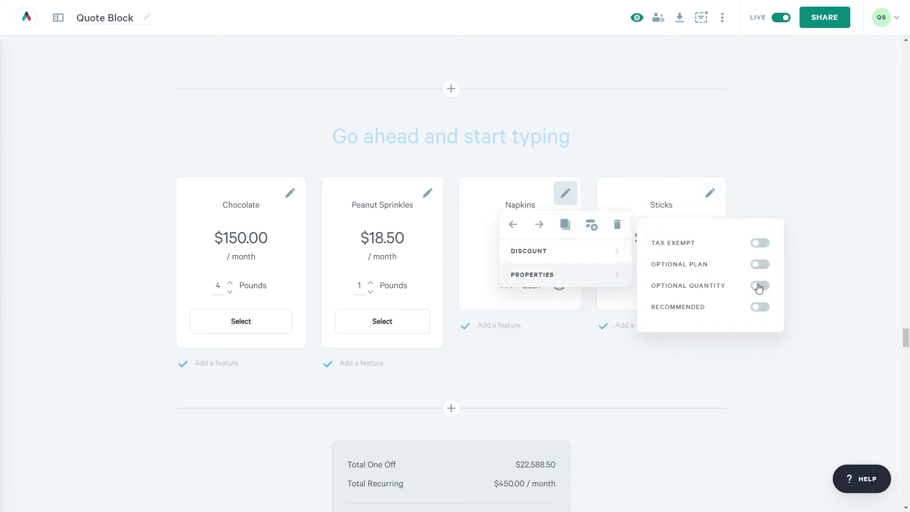
left_click(760, 286)
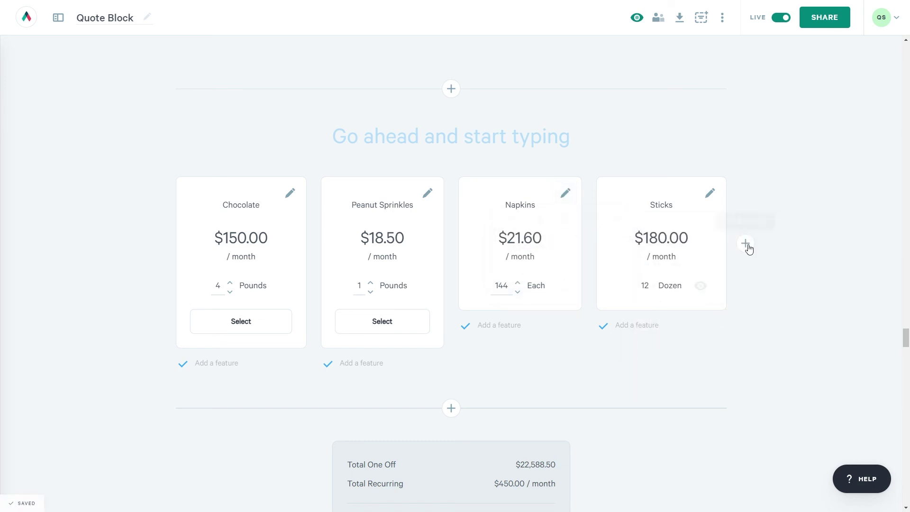
Add a variable-priced plan card named Bananas.
left_click(746, 244)
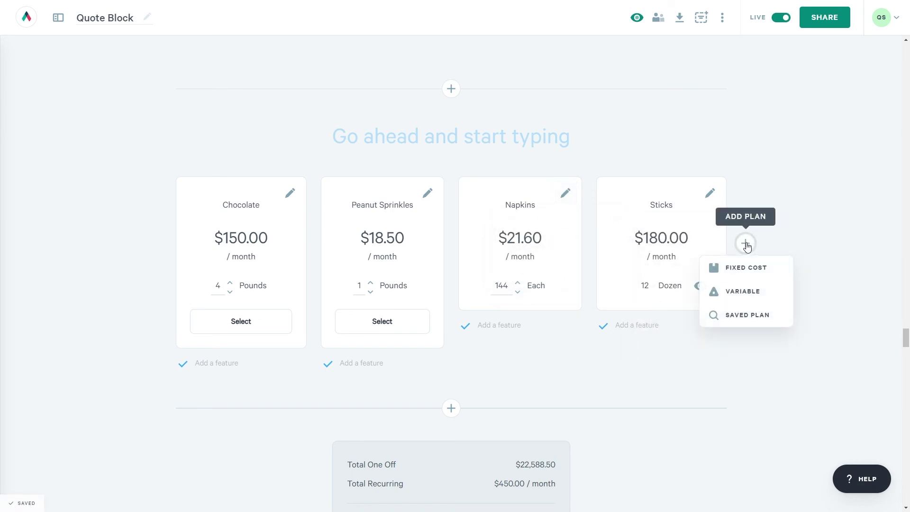
left_click(742, 293)
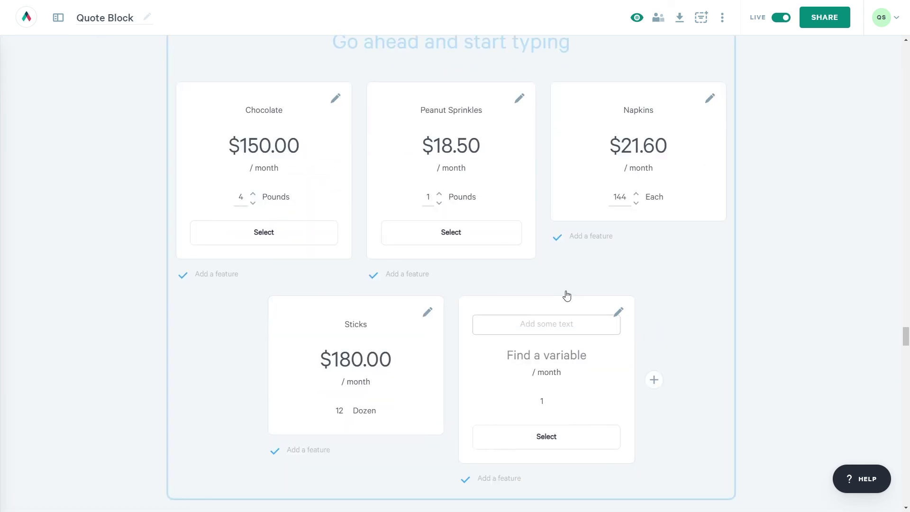
type("Bananas")
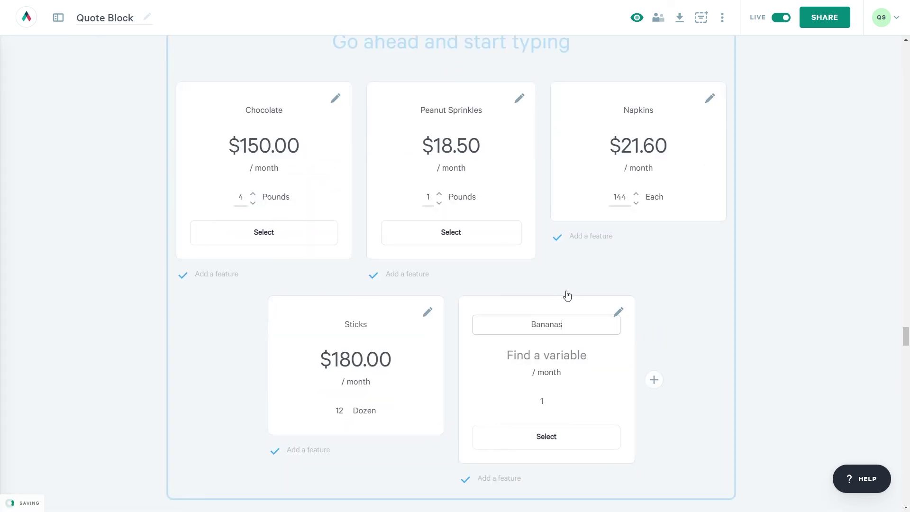
left_click(556, 363)
Price the Bananas card with the Banana variable and set its quantity to 60.
left_click(550, 428)
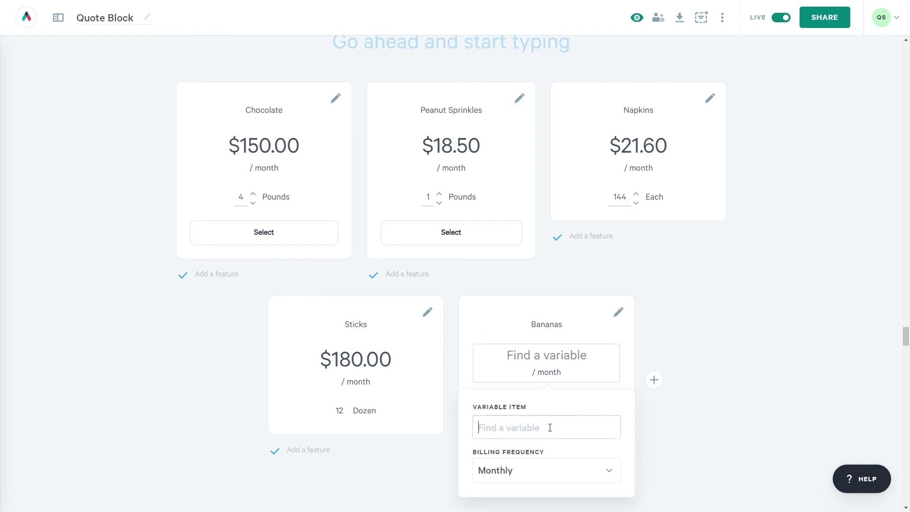
left_click(524, 464)
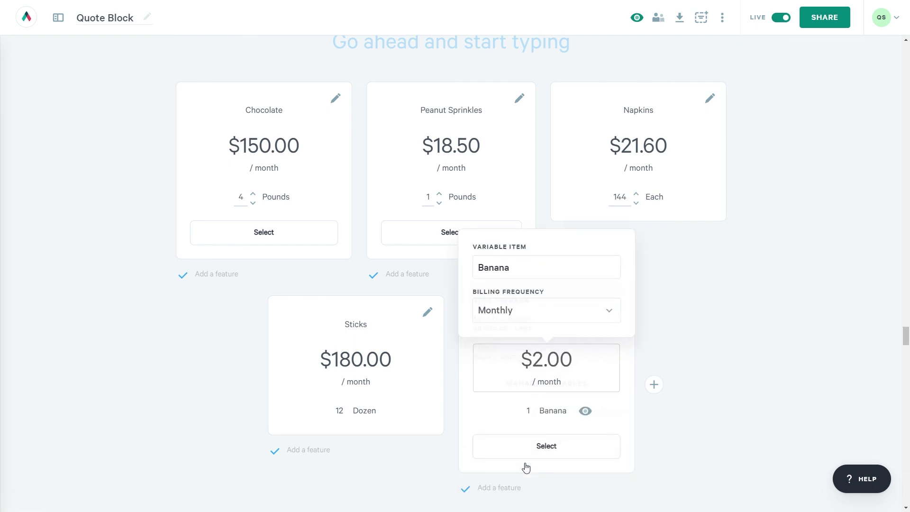
left_click(529, 410)
type("60")
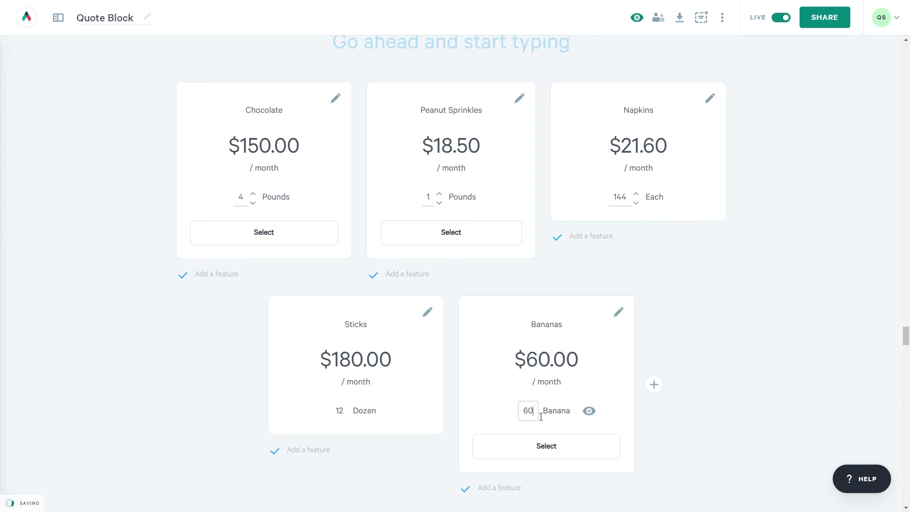
left_click(586, 304)
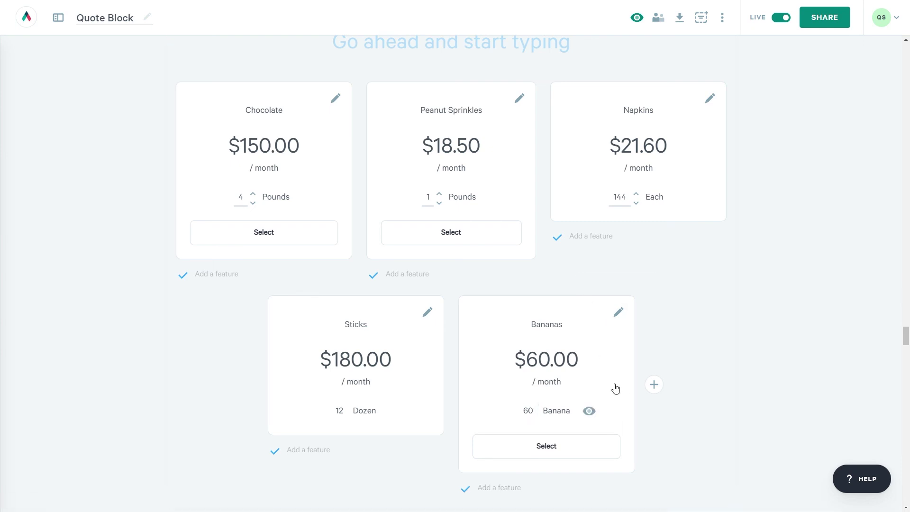
Move Bananas two places earlier, ahead of Napkins, then test selecting Chocolate and Peanut Sprinkles.
left_click(619, 311)
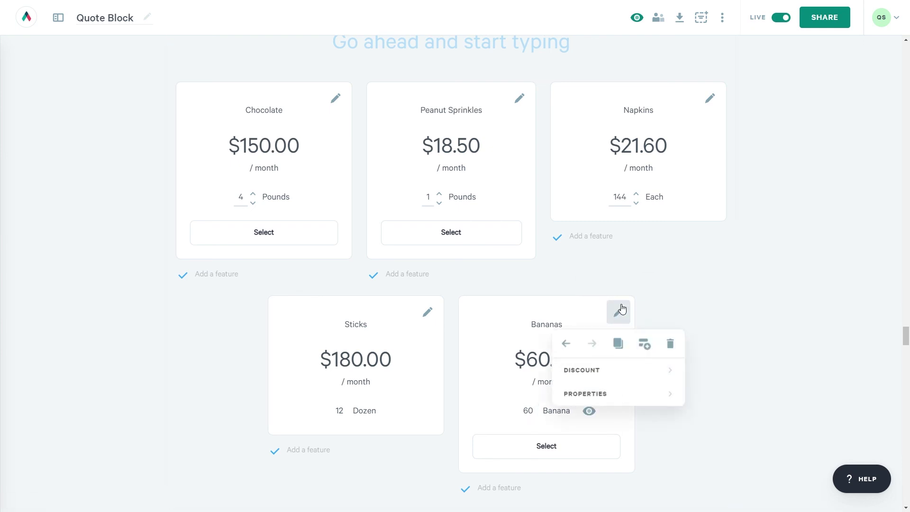
left_click(565, 344)
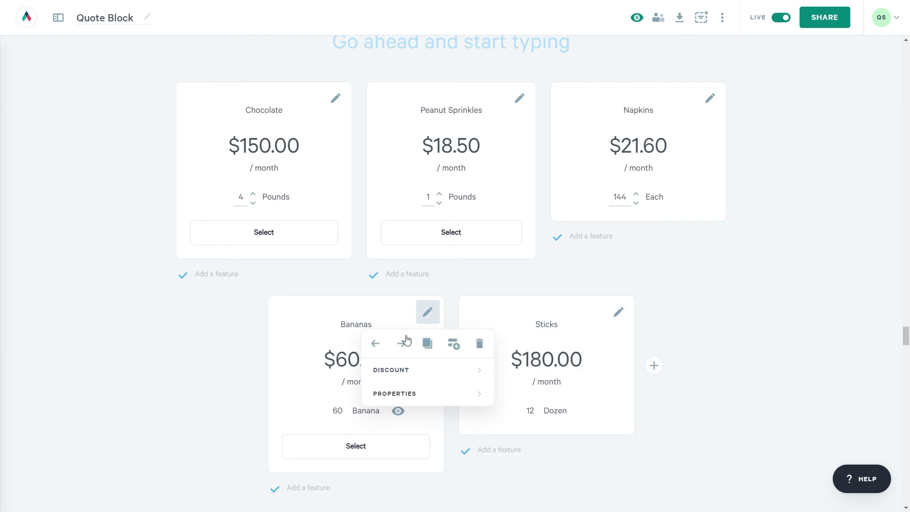
left_click(372, 343)
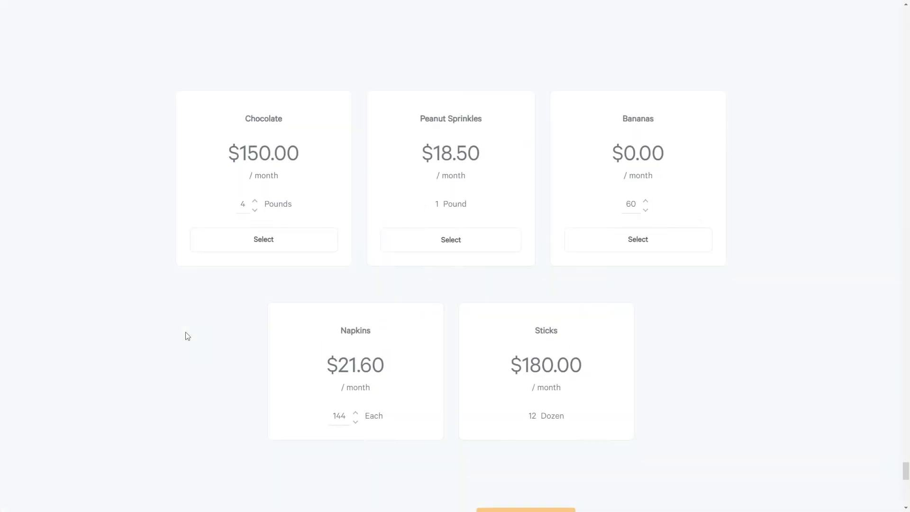
left_click(247, 250)
left_click(472, 241)
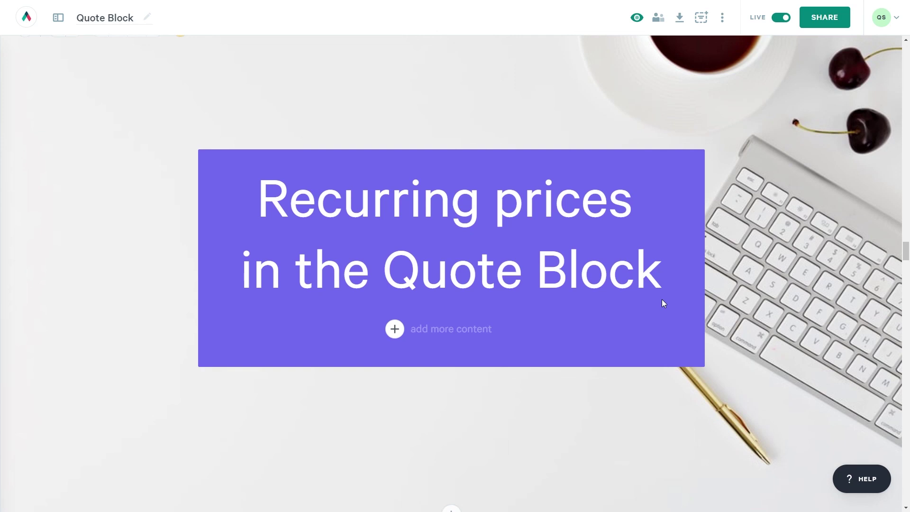
Type 'Please reach out to us with any question at' followed by the support e-mail address.
type("Please reach out")
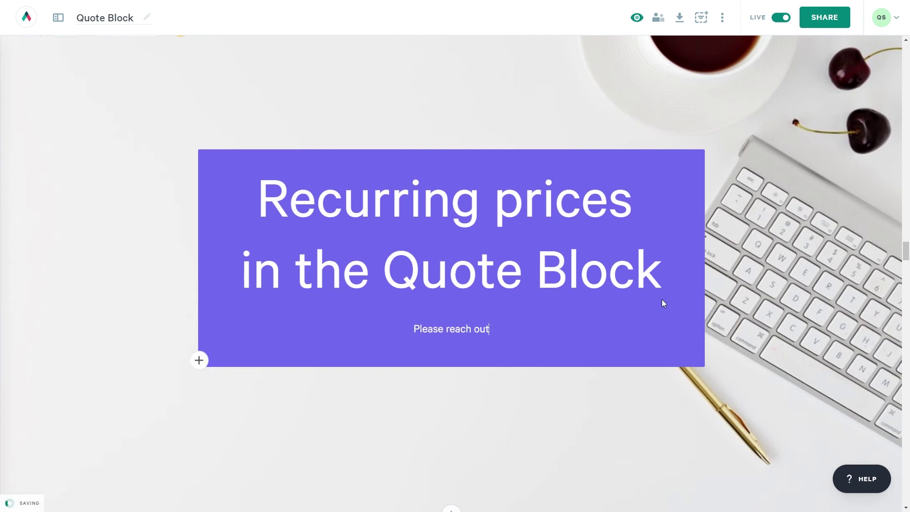
type(" to us with any question a")
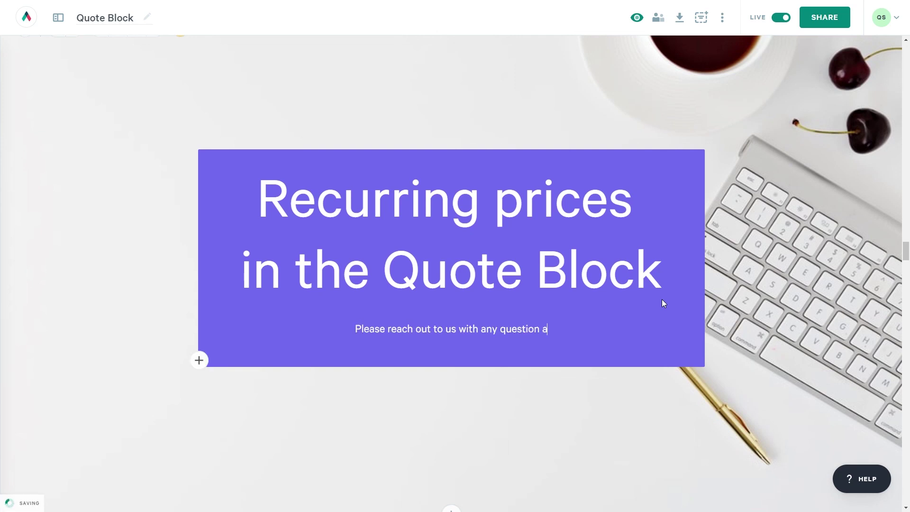
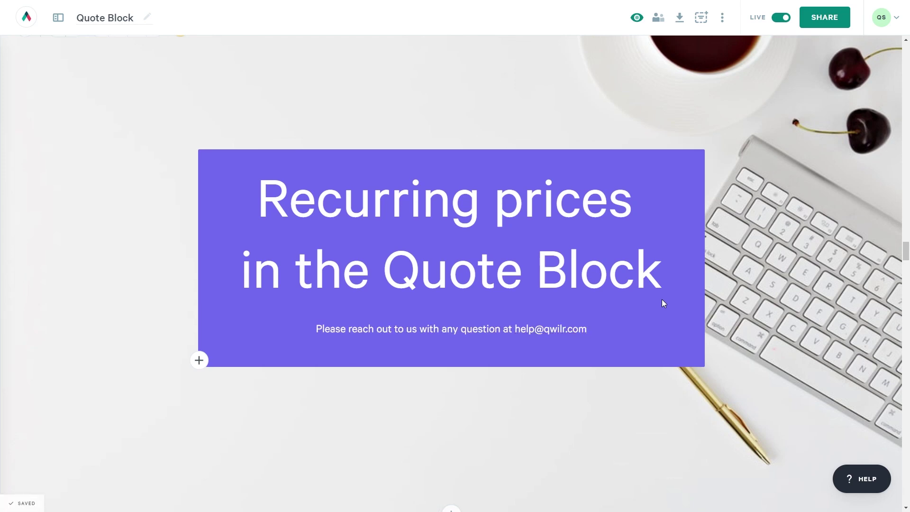